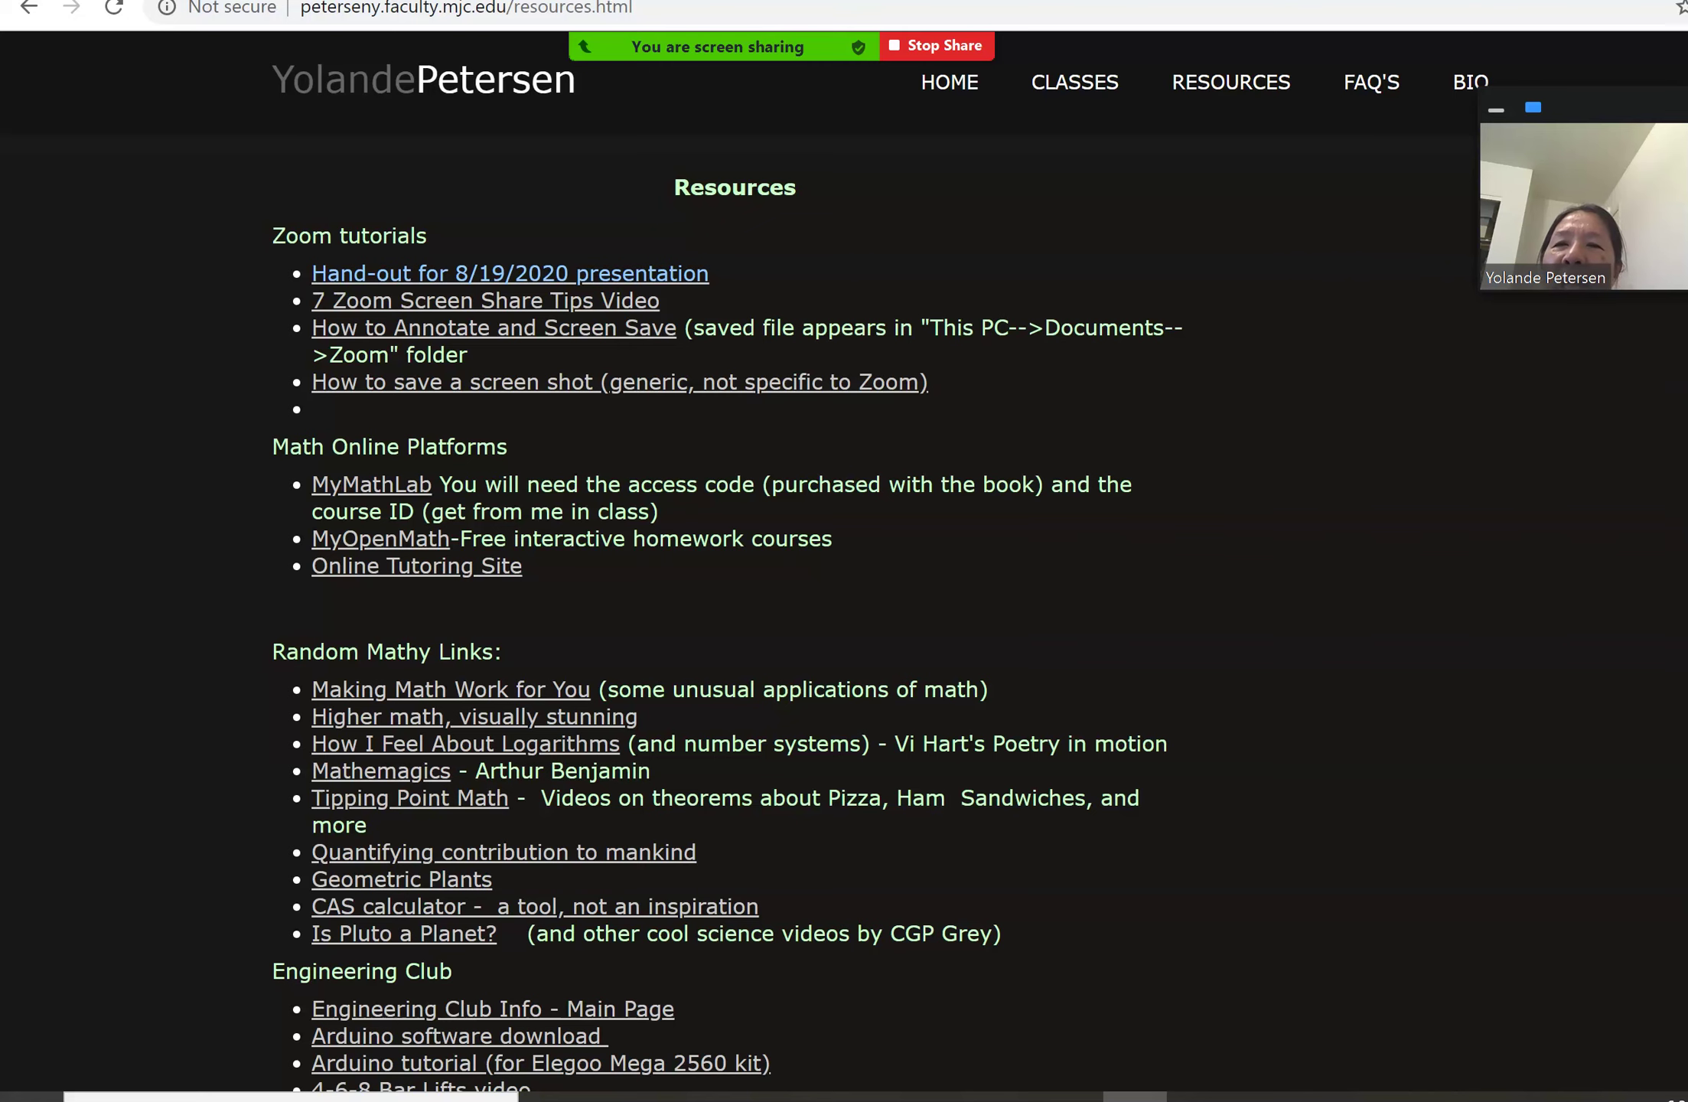
# Stop sharing the browser screen and start sharing a blank whiteboard instead
pyautogui.scroll(1, 844, 566)
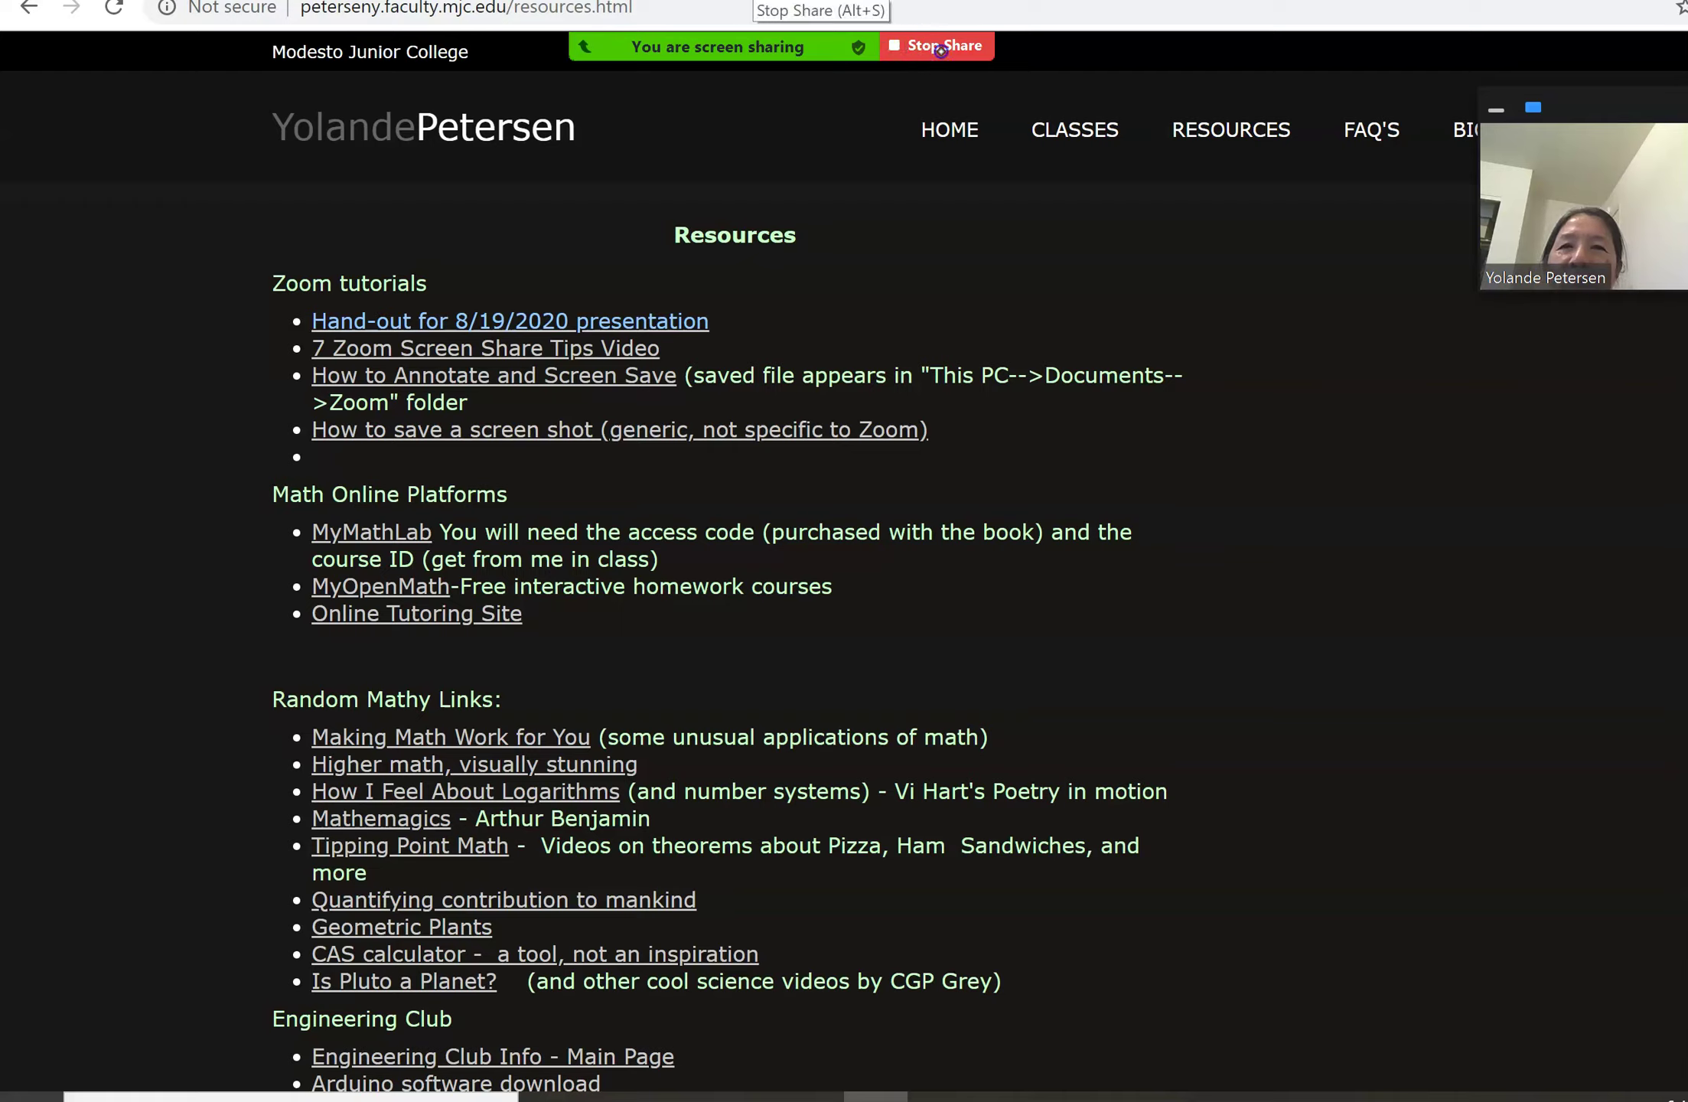
pyautogui.click(941, 47)
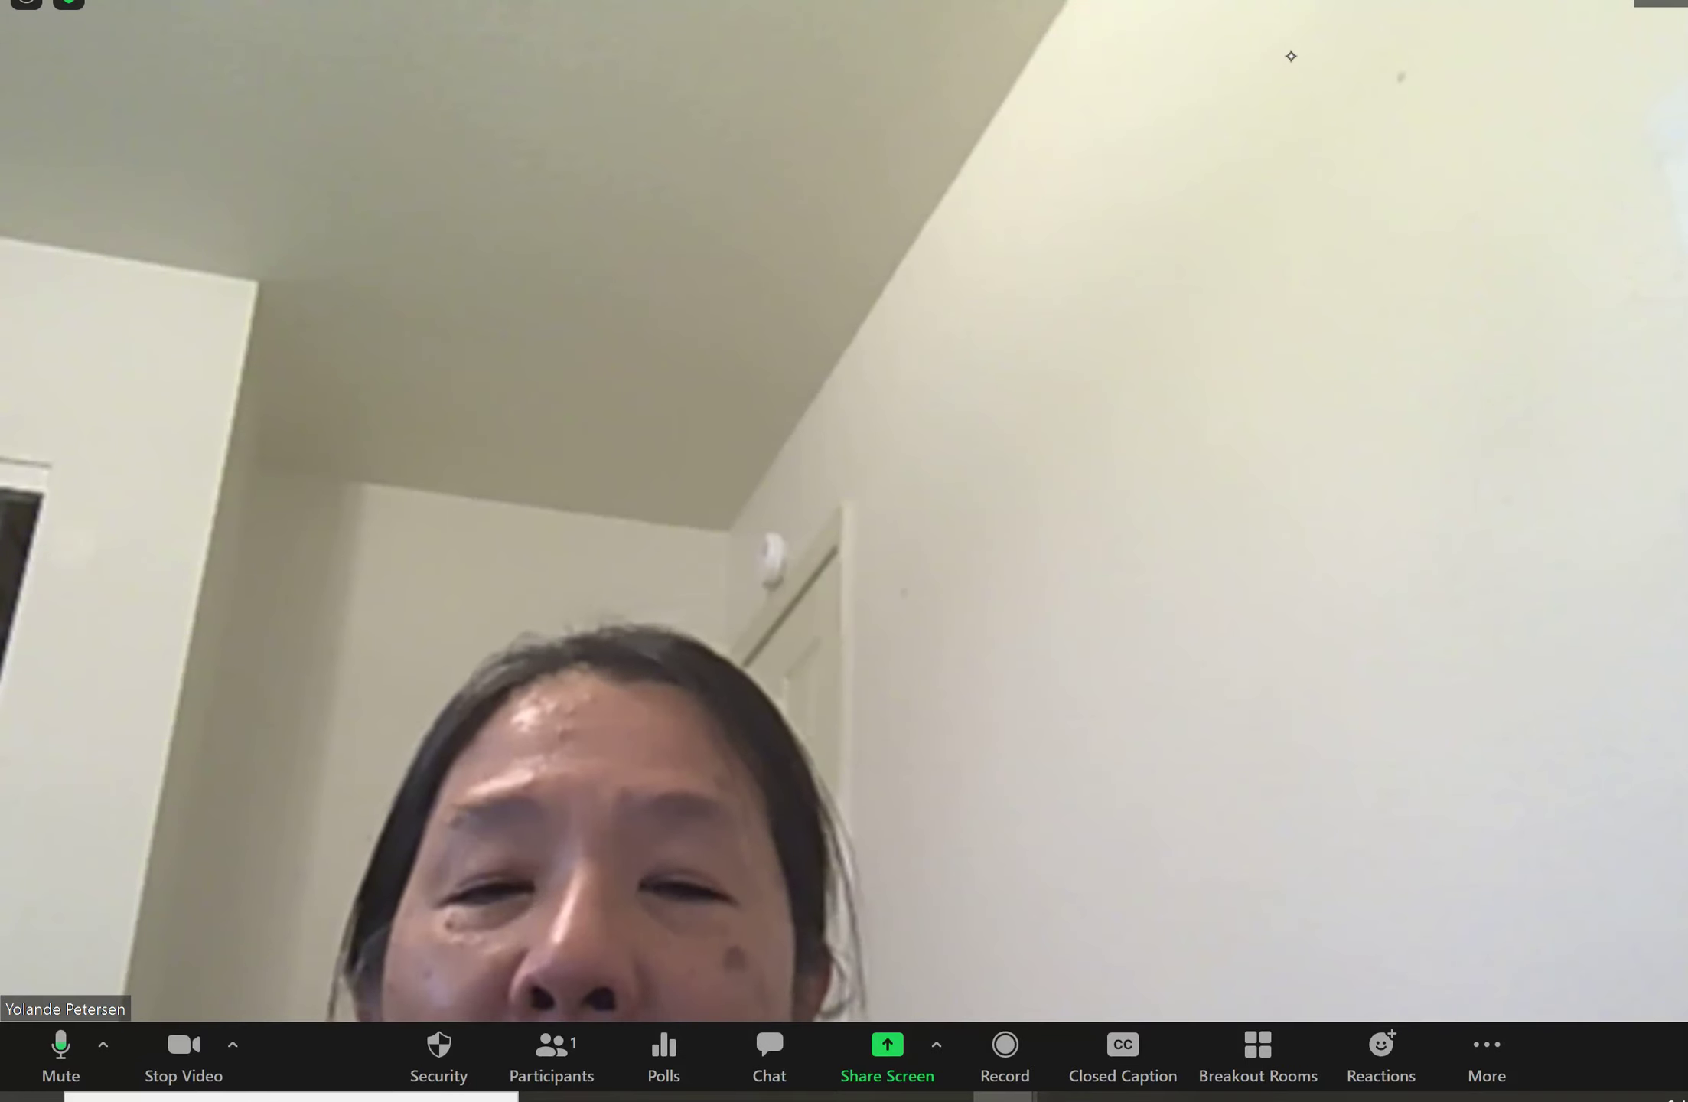
pyautogui.click(876, 1025)
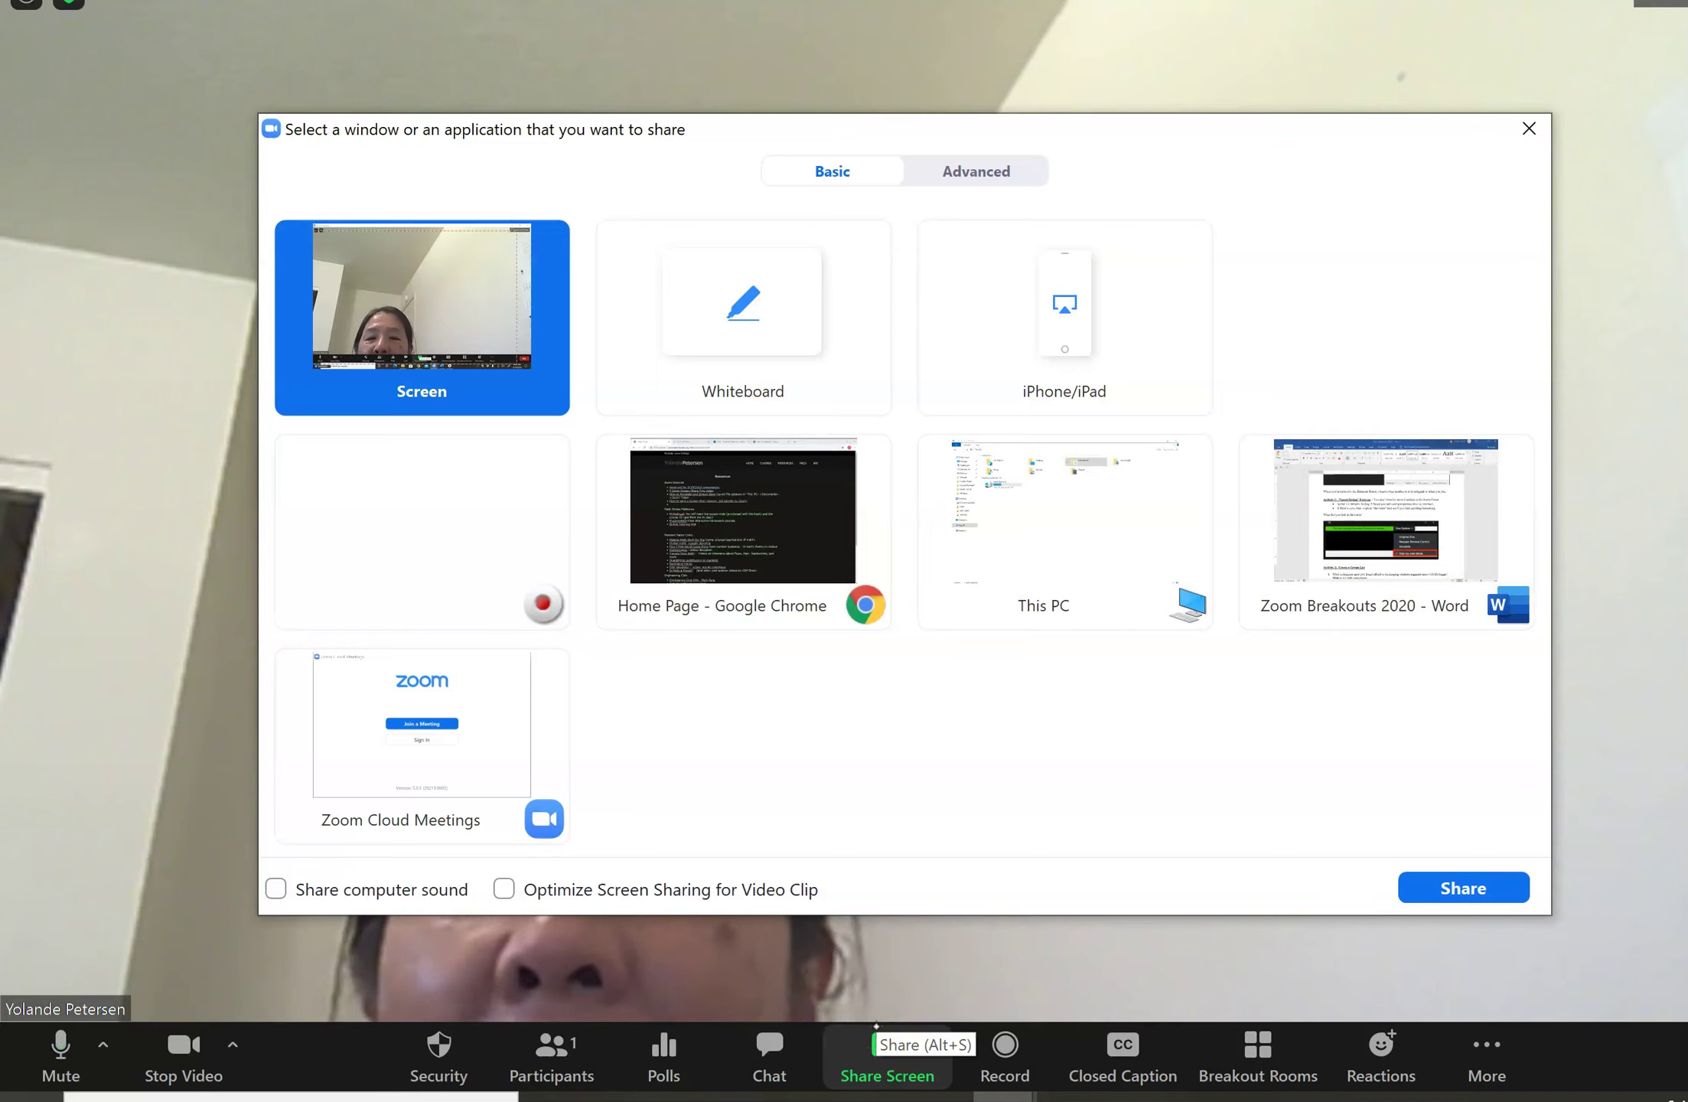
pyautogui.click(693, 314)
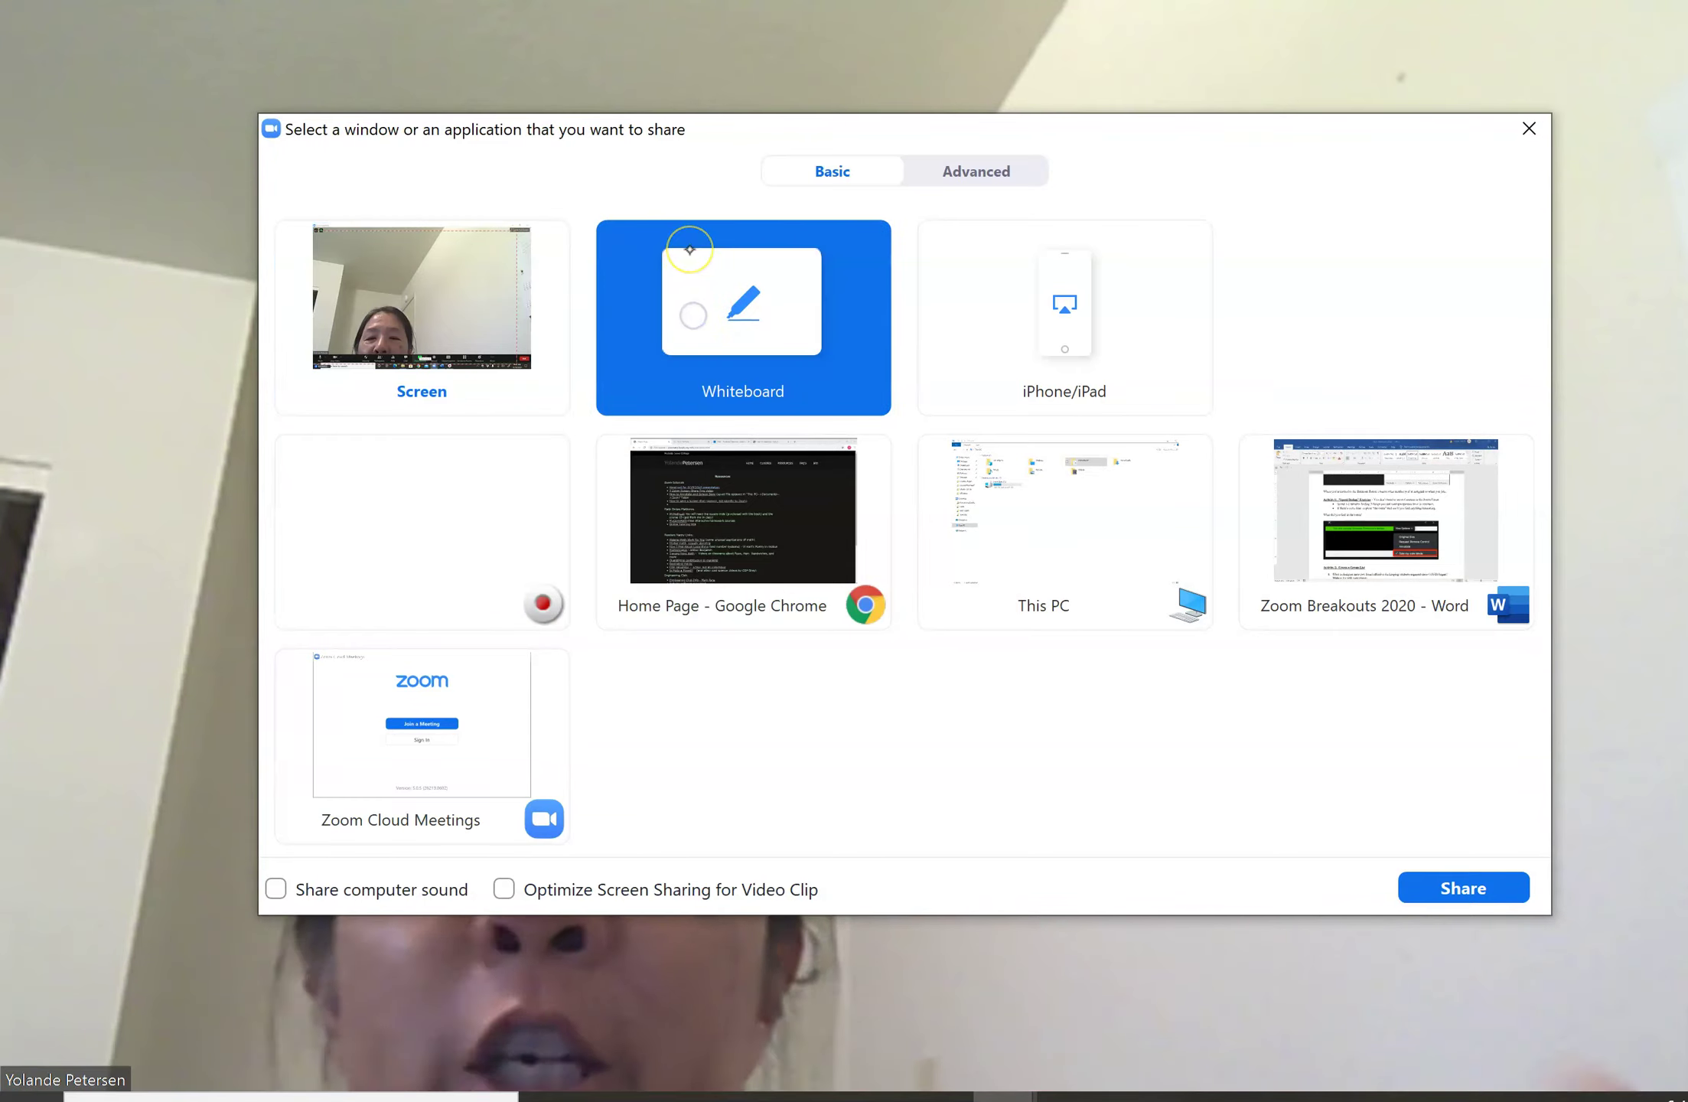
pyautogui.click(1459, 899)
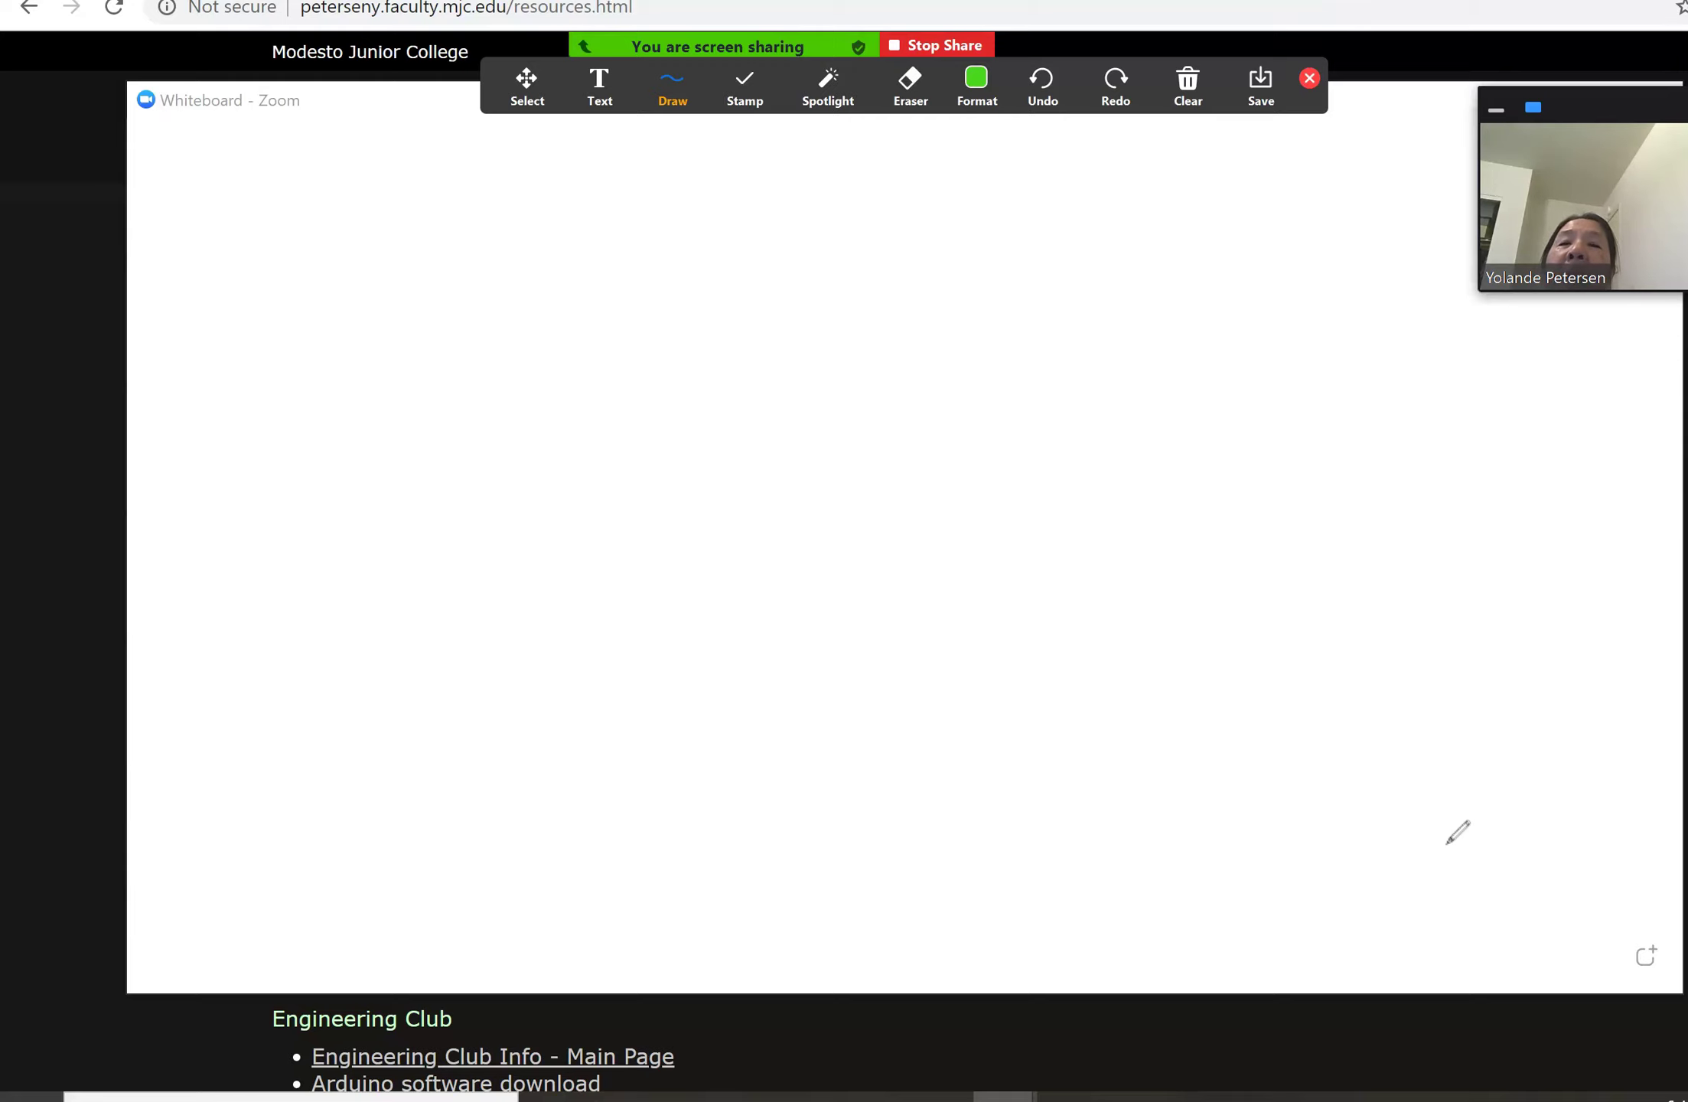
# Add a text box reading "Hi there" near the whiteboard's upper-left corner
pyautogui.click(788, 85)
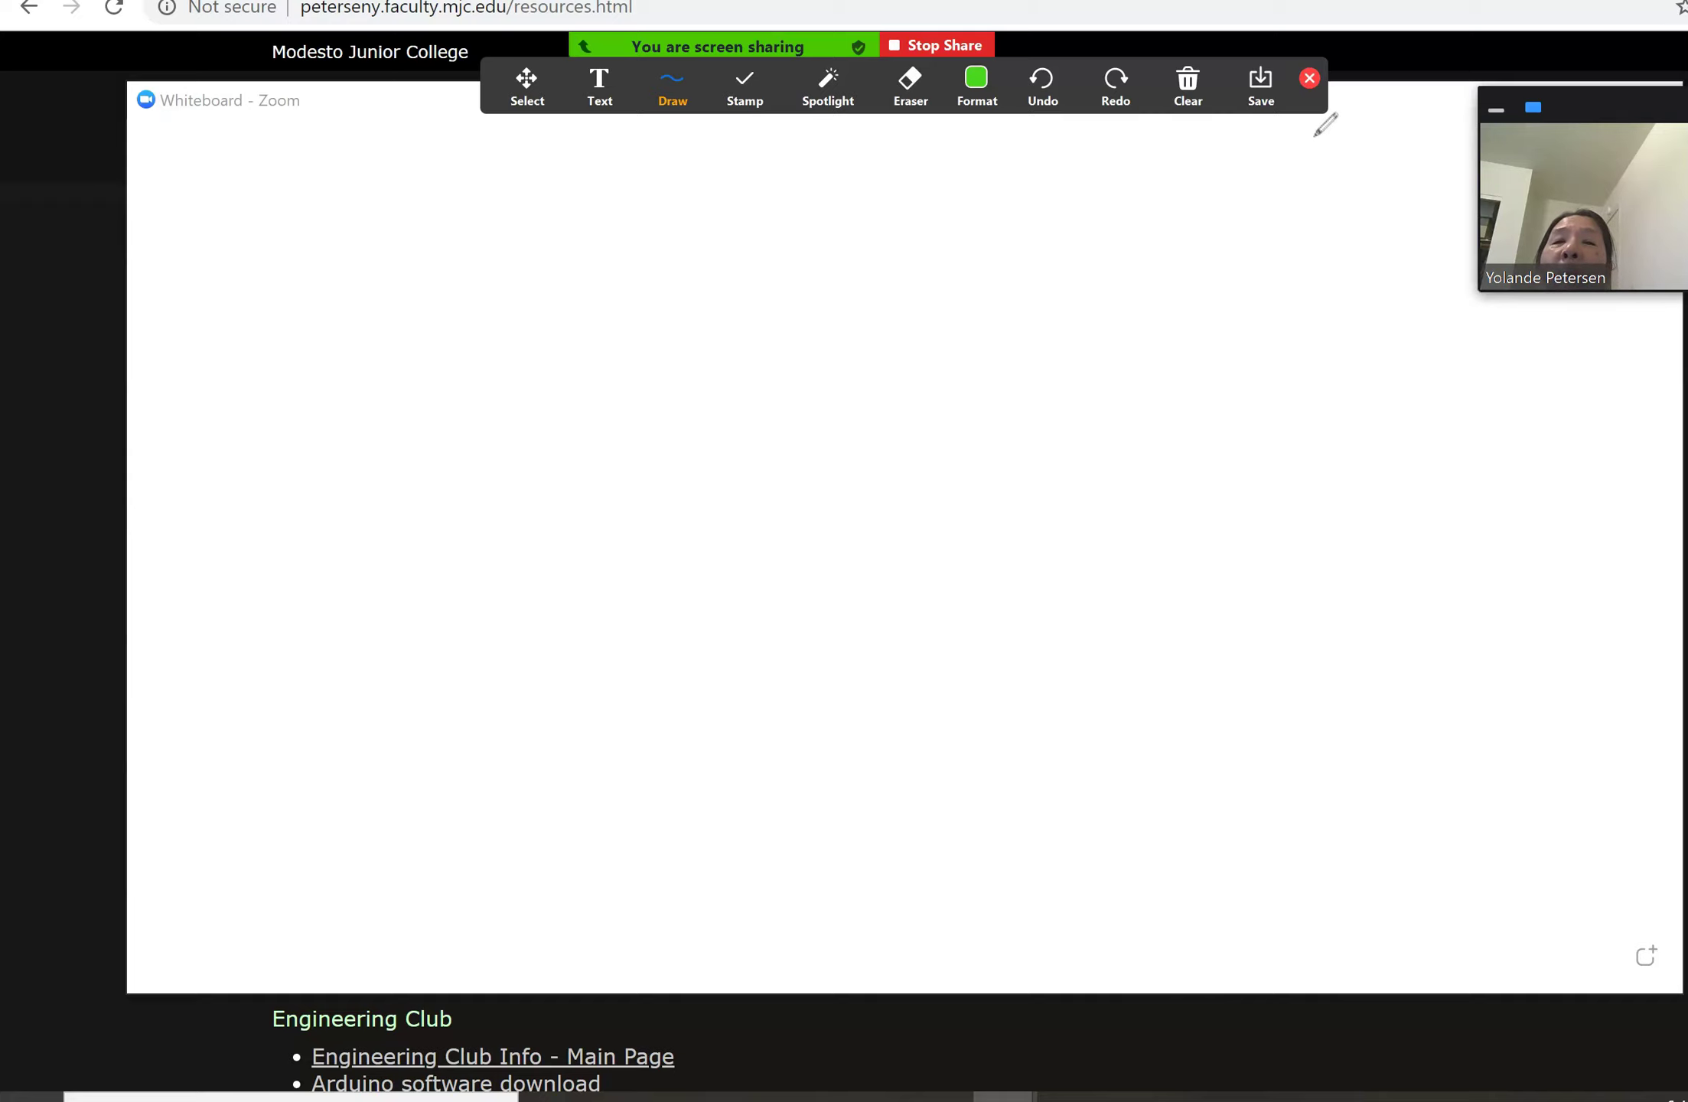
pyautogui.click(599, 84)
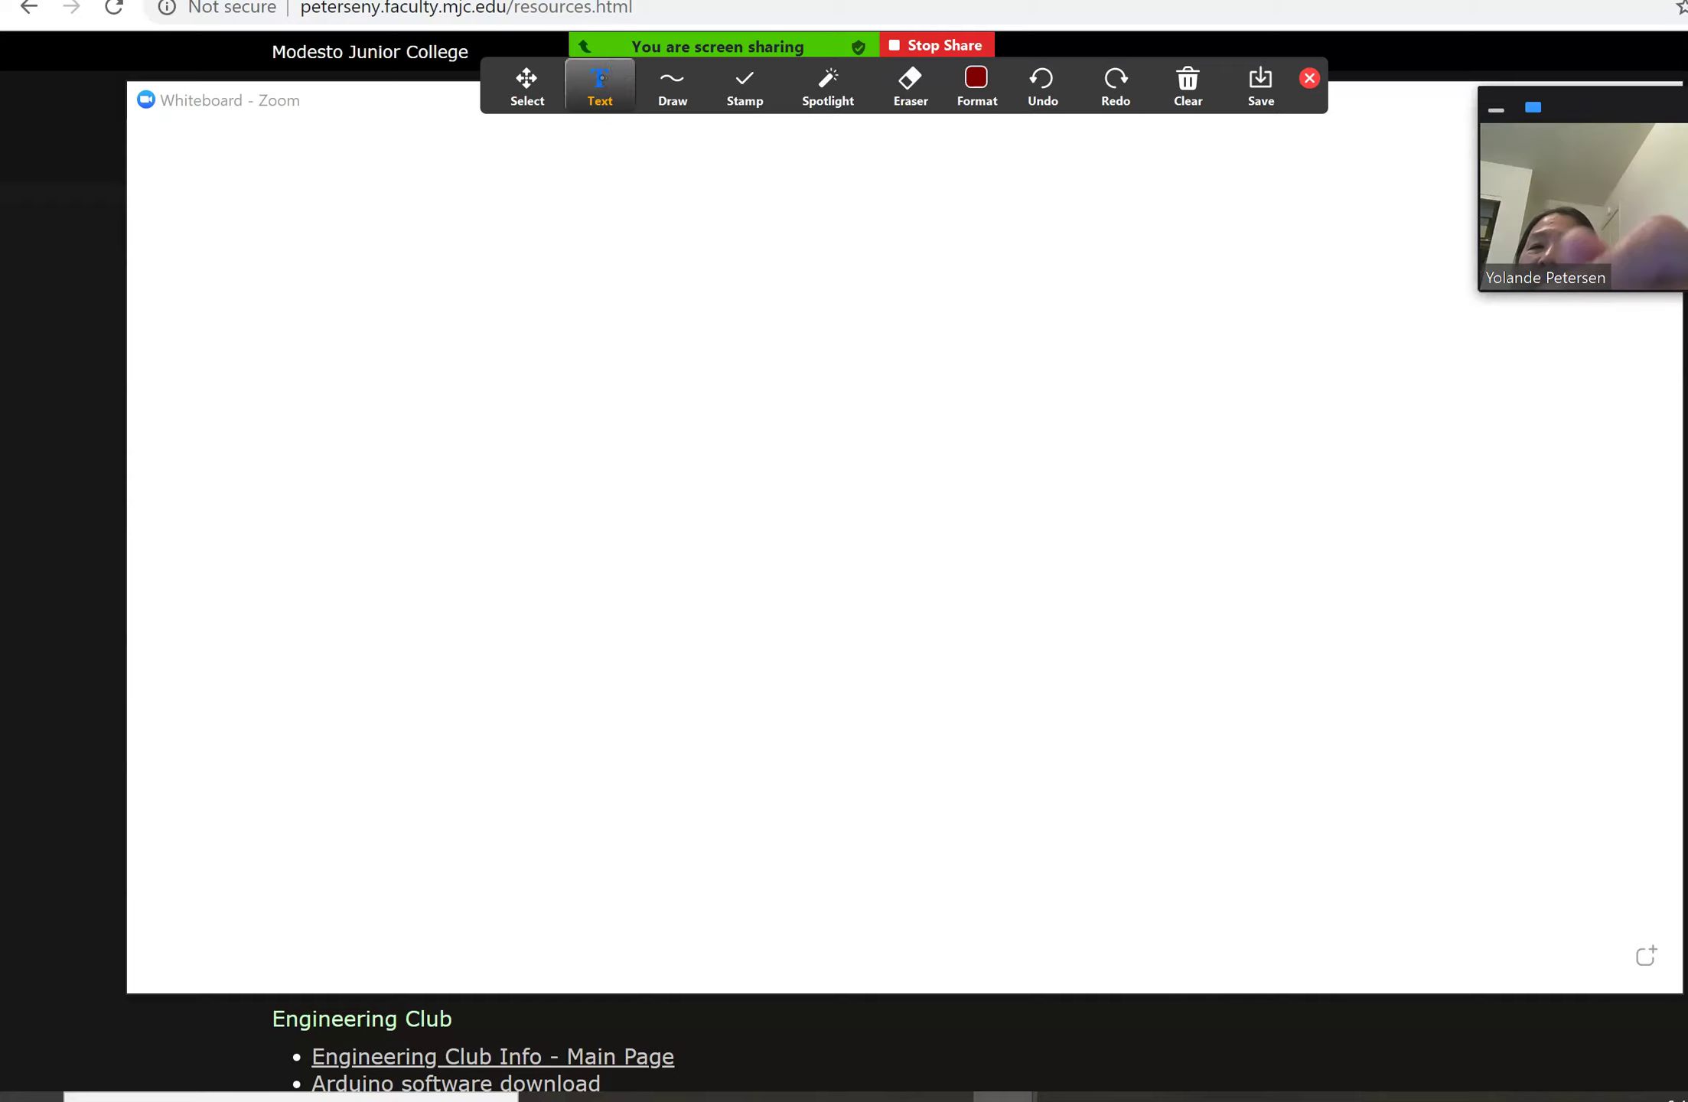
pyautogui.click(300, 212)
pyautogui.write('Hi there')
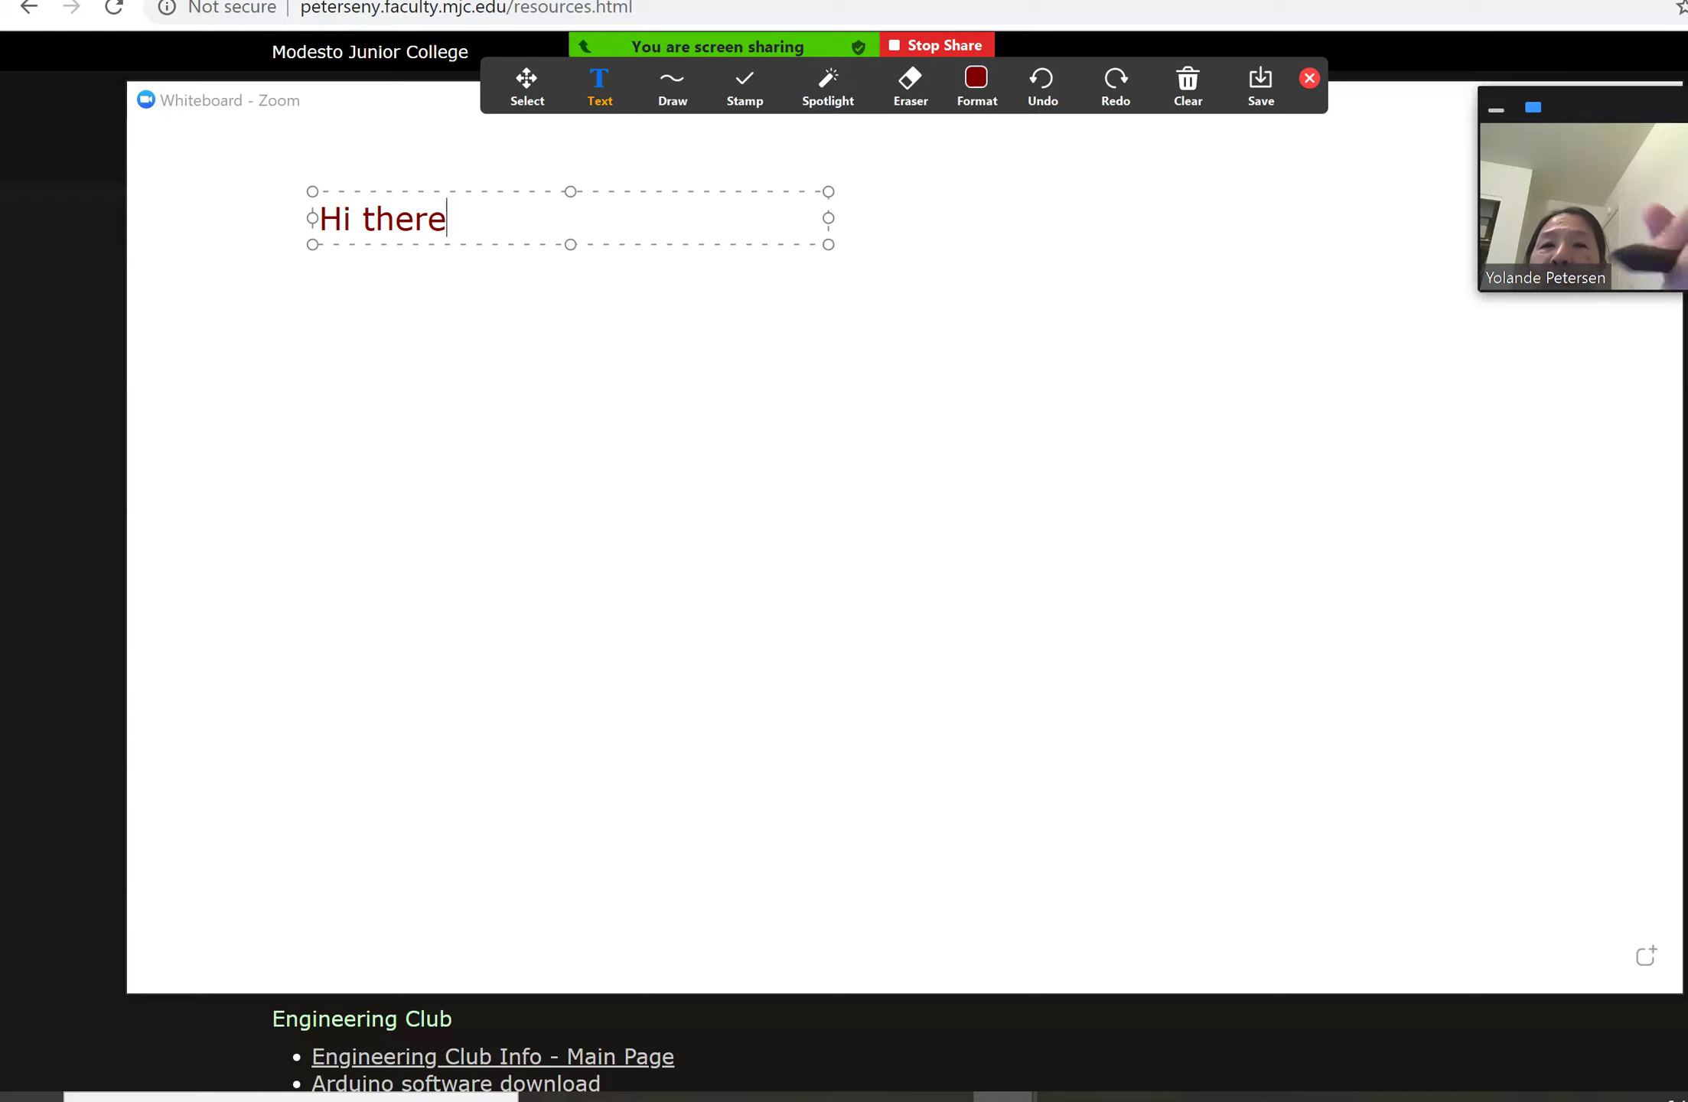
# Draw a thin green freehand curve below the text, with a thick translucent highlighter stroke beneath it
pyautogui.click(672, 84)
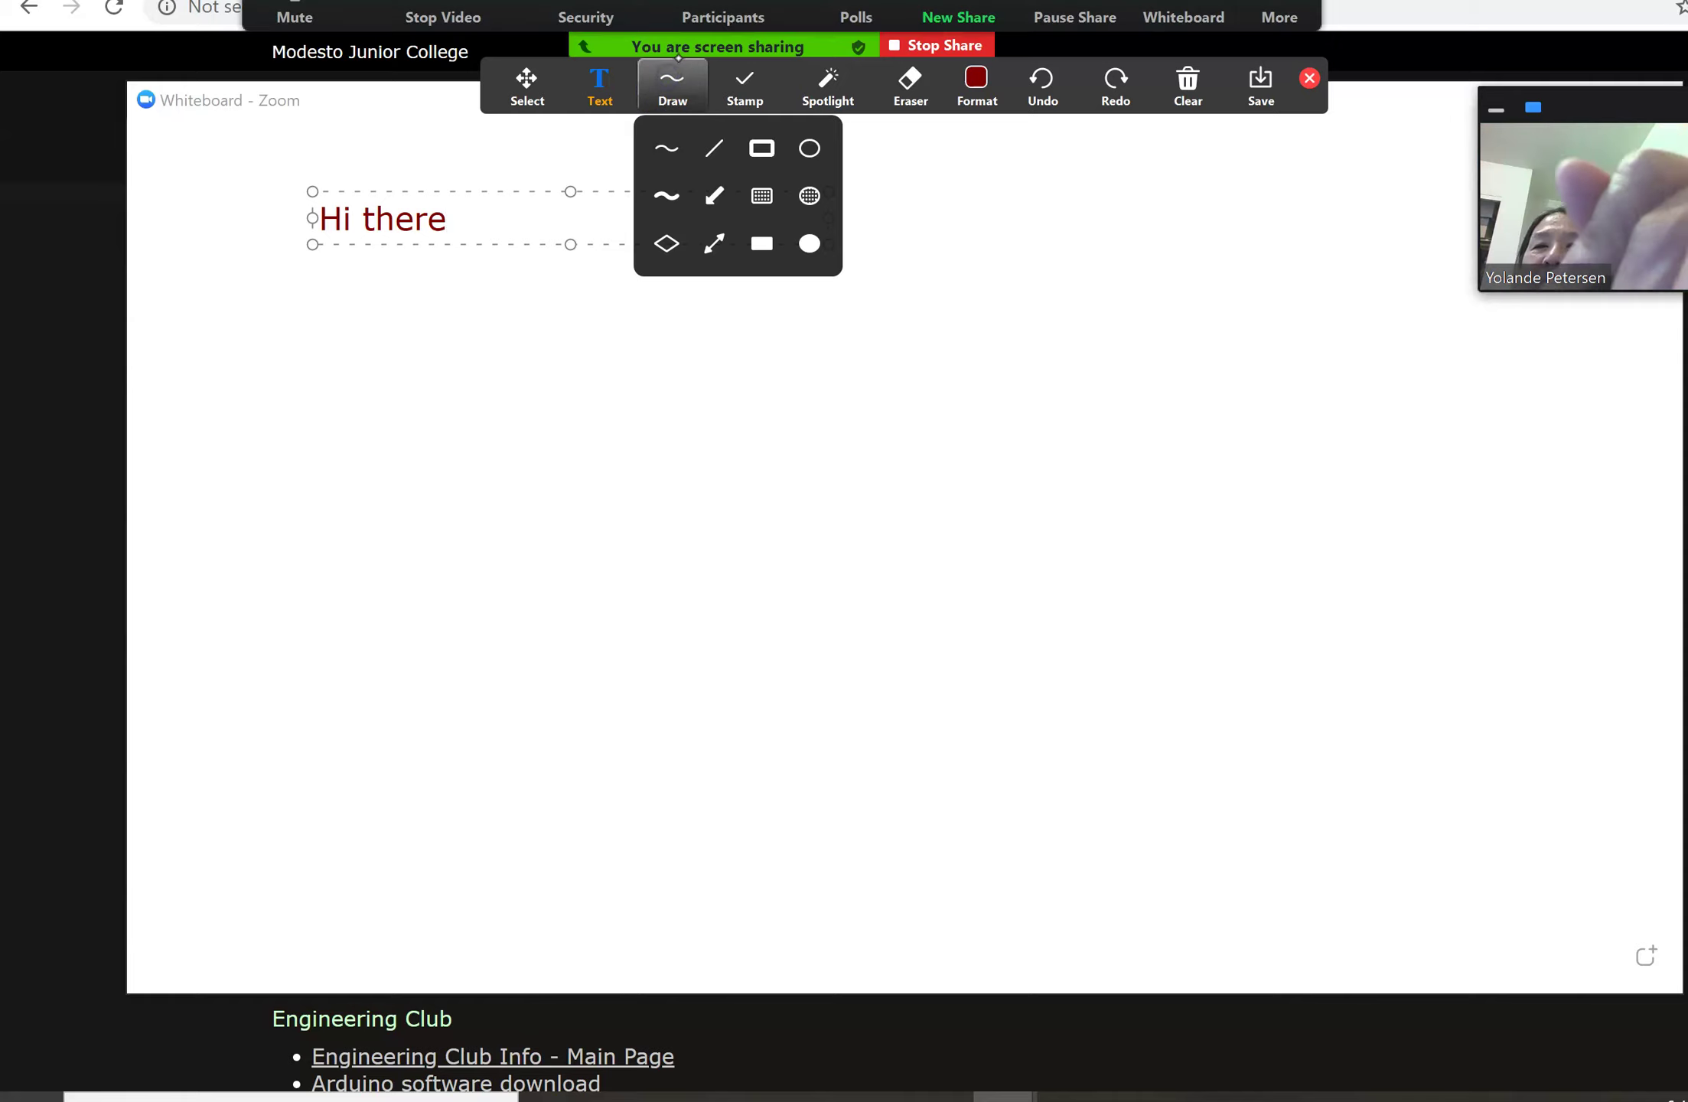
pyautogui.click(662, 150)
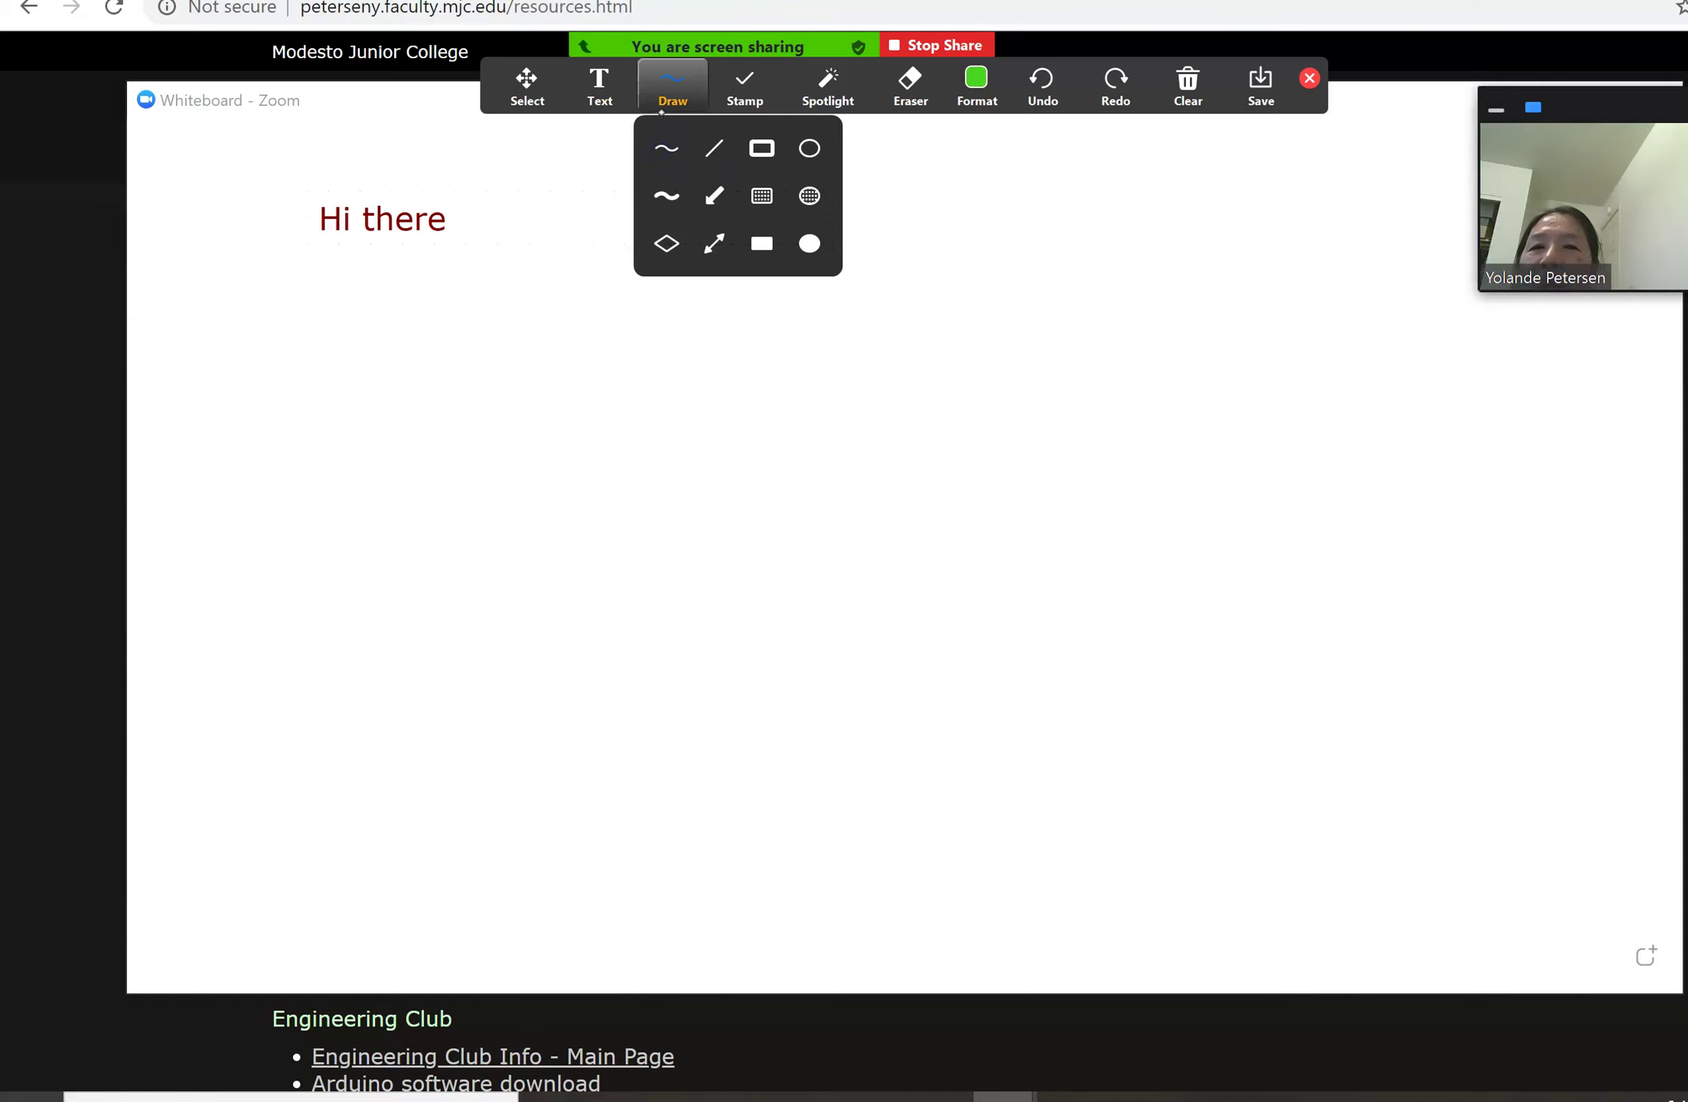
pyautogui.moveTo(342, 371)
pyautogui.mouseDown()
pyautogui.moveTo(371, 335)
pyautogui.moveTo(444, 338)
pyautogui.mouseUp()
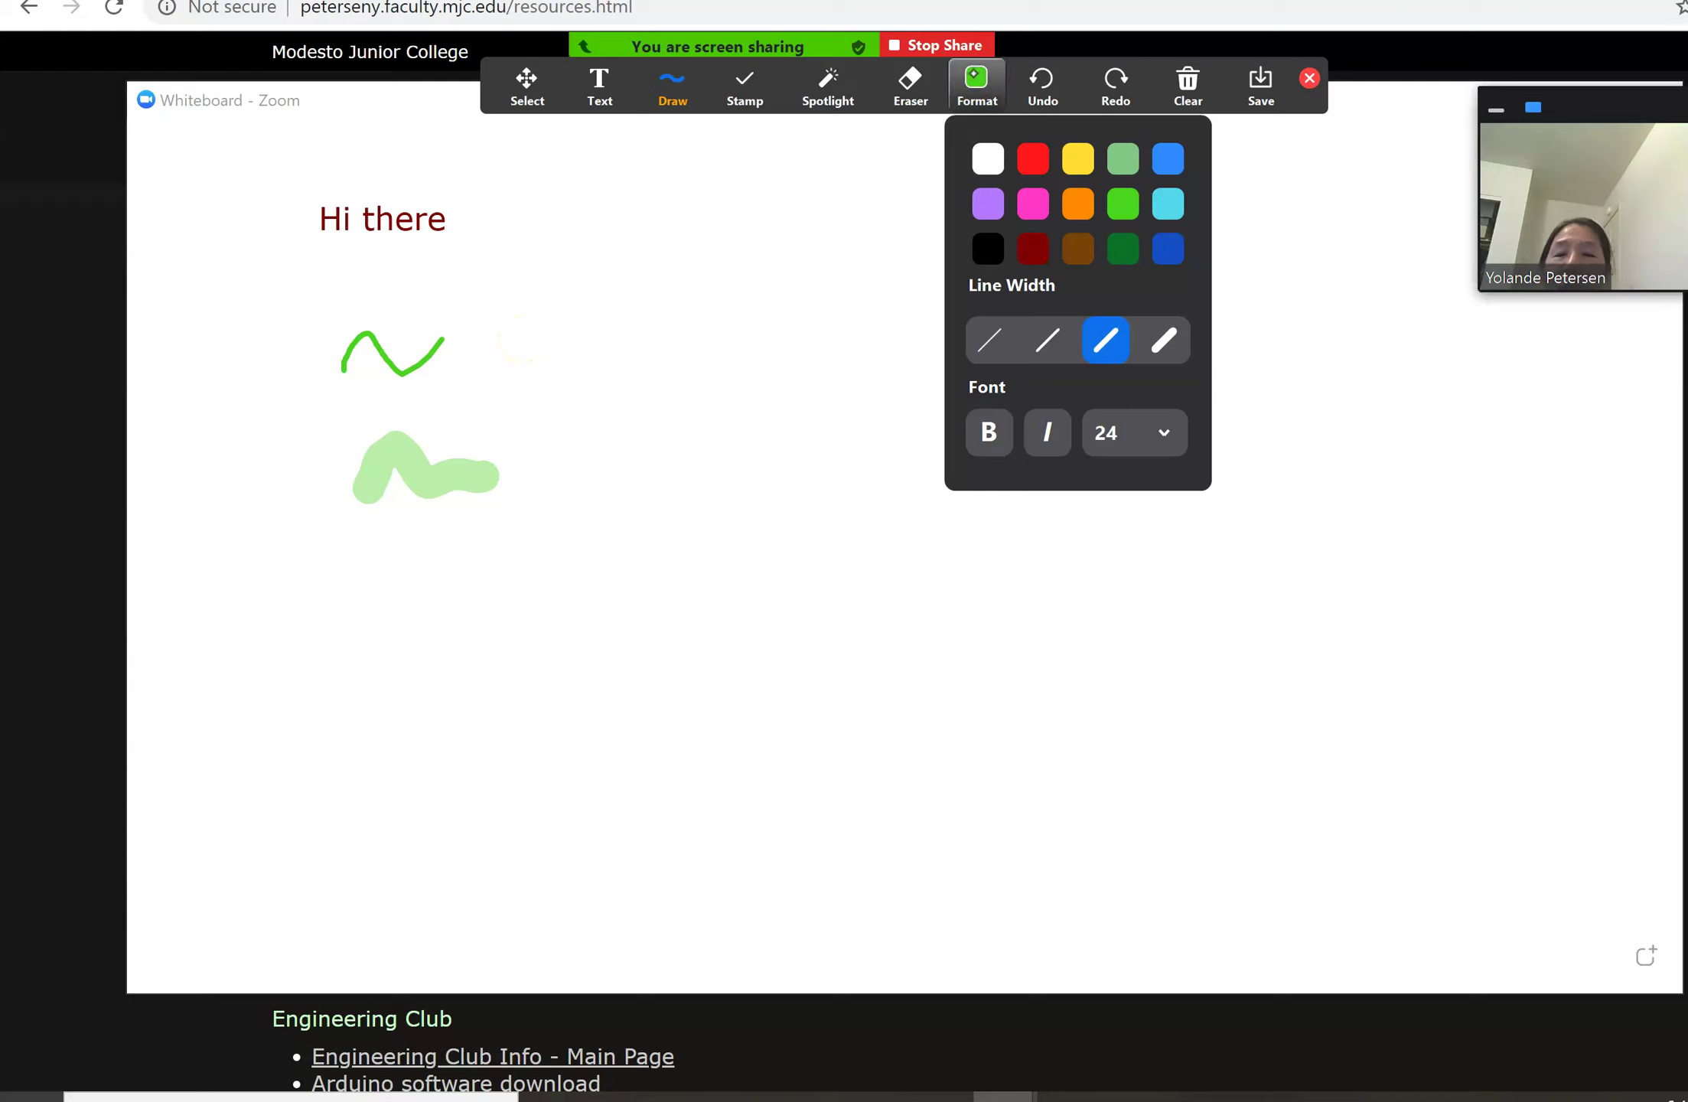
# Set the drawing colour to red and draw a wide oval outline with smaller ones beside it, below the highlighter stroke
pyautogui.click(1020, 166)
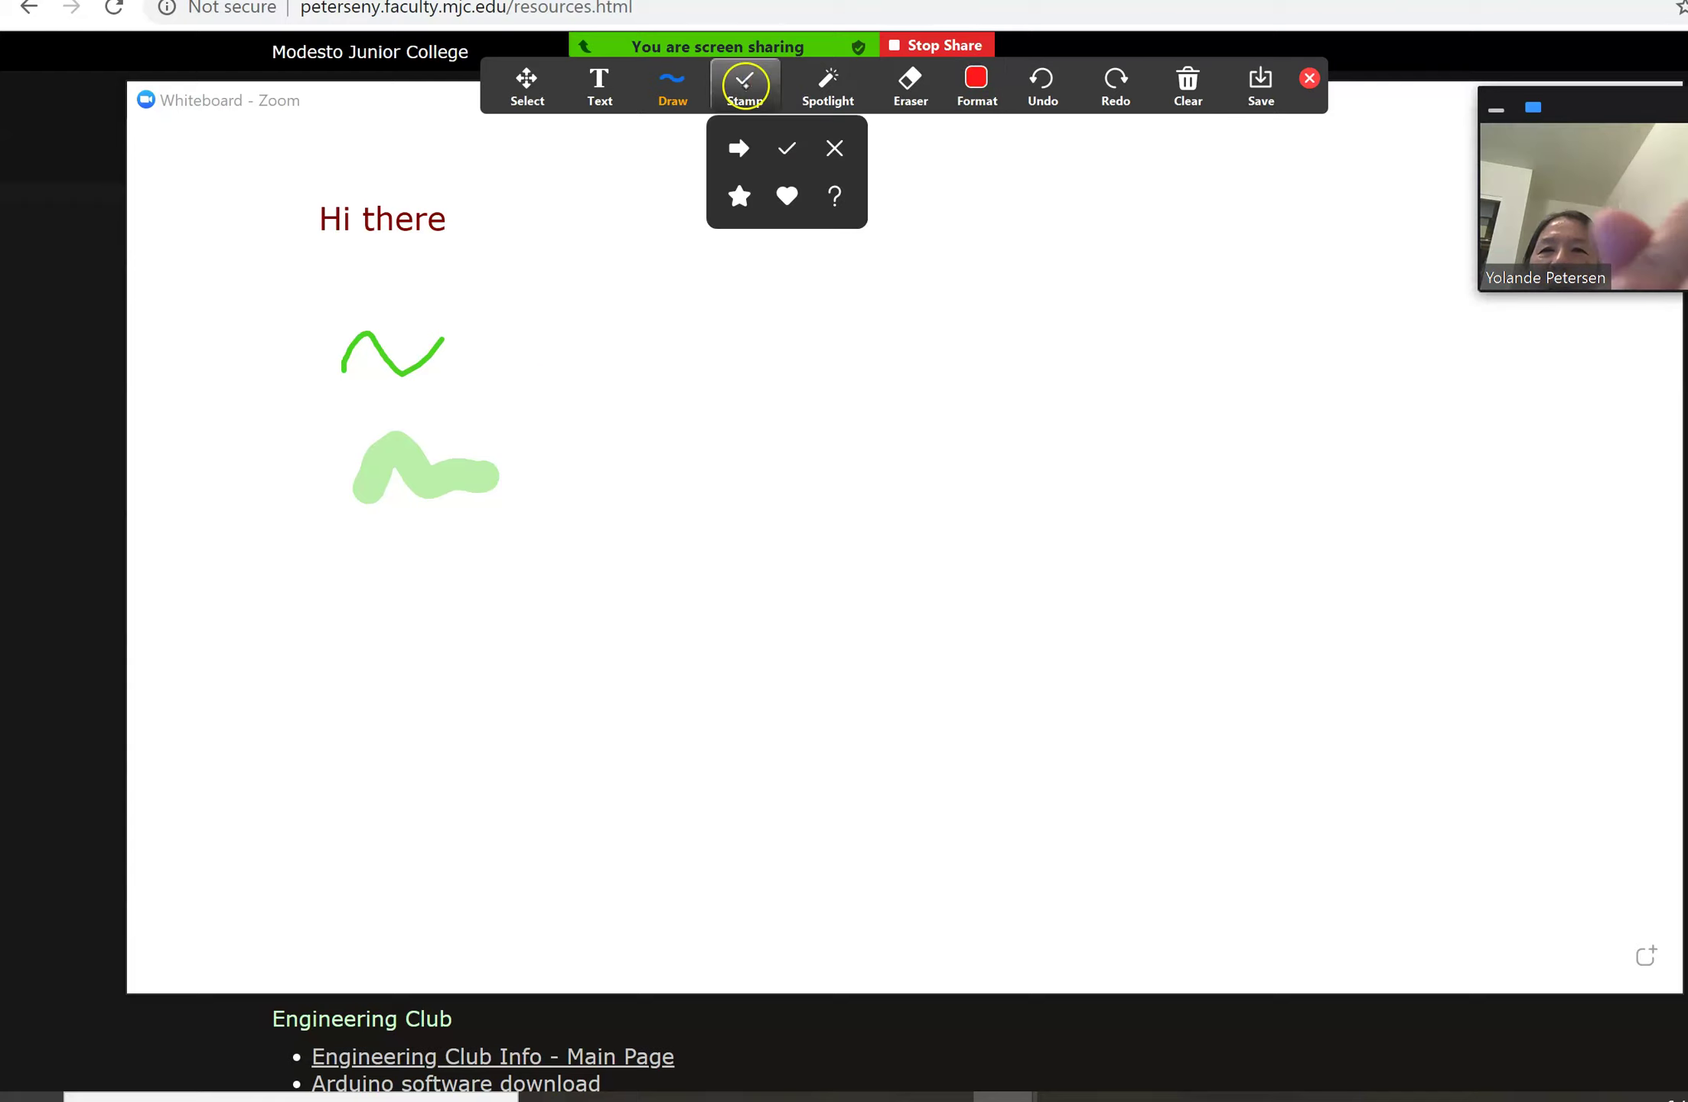
pyautogui.click(635, 89)
pyautogui.click(809, 149)
pyautogui.moveTo(389, 587); pyautogui.dragTo(402, 601)
pyautogui.moveTo(408, 608); pyautogui.dragTo(416, 611)
pyautogui.moveTo(400, 609); pyautogui.dragTo(520, 652)
# Draw a red single-headed arrow pointing down and left, between the highlighter stroke and the whiteboard's centre
pyautogui.moveTo(672, 88)
pyautogui.click(723, 191)
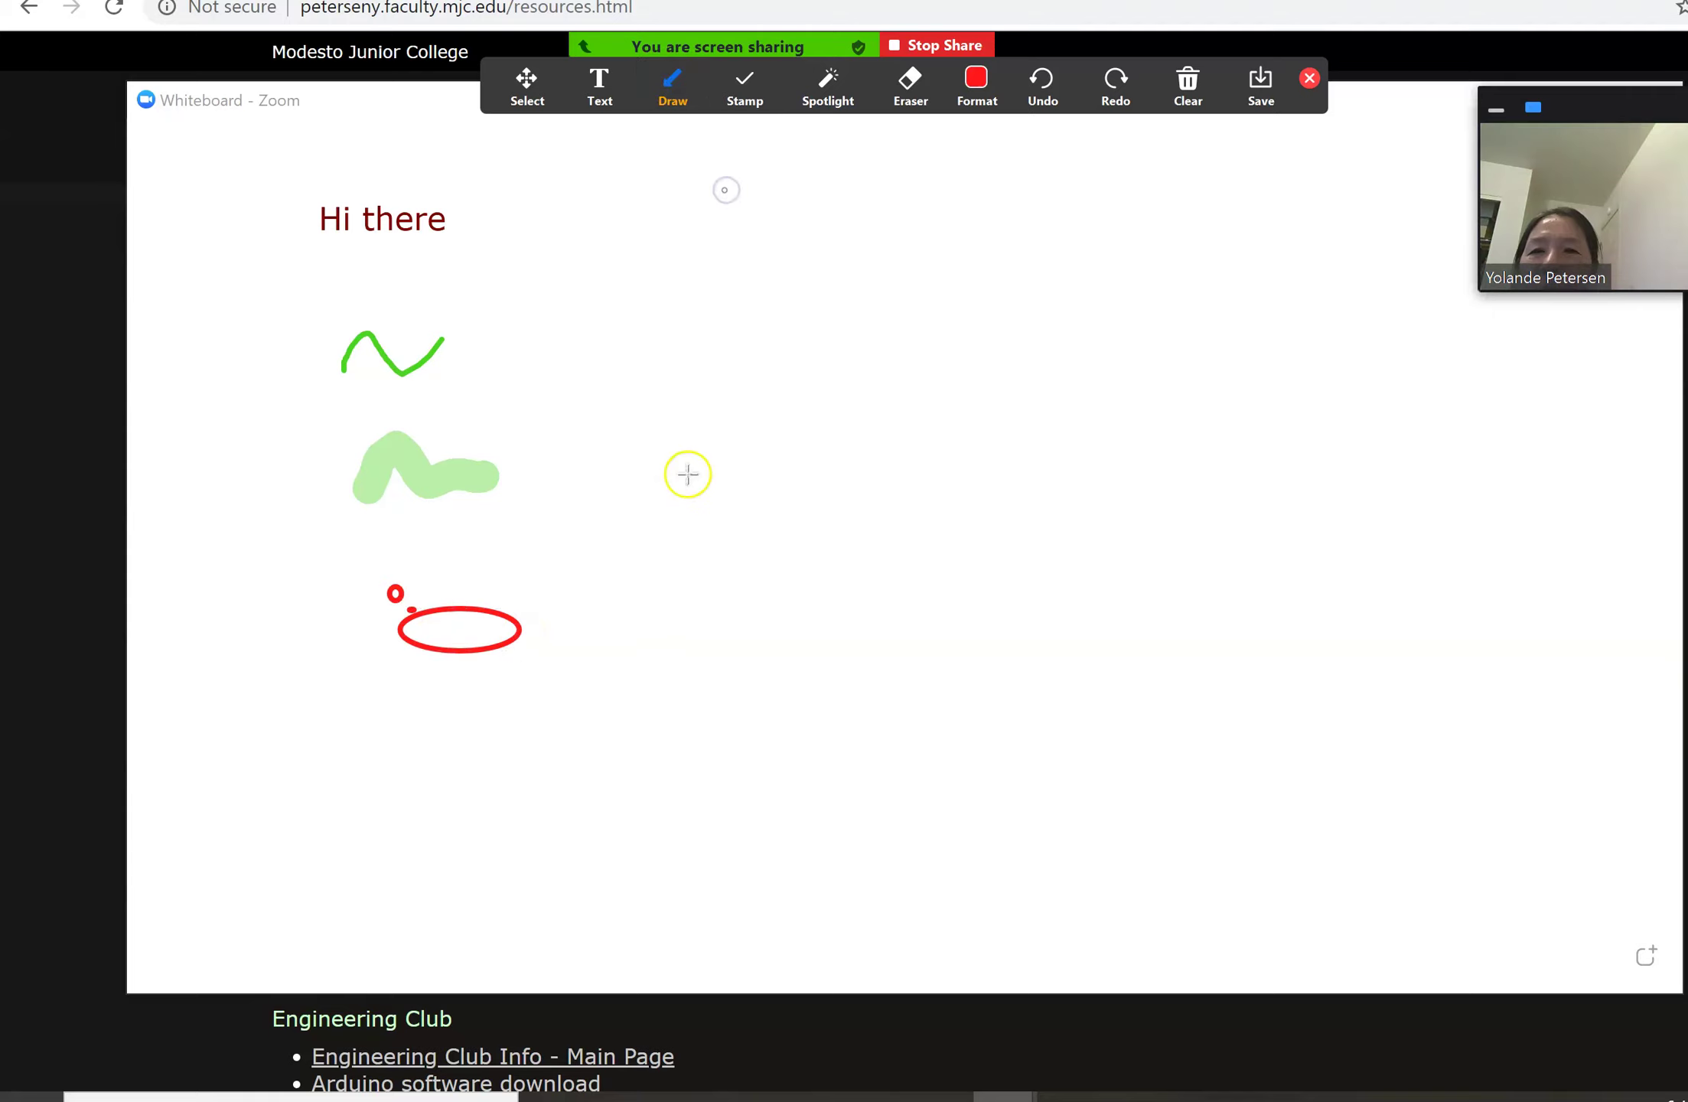
pyautogui.moveTo(687, 474); pyautogui.dragTo(637, 577)
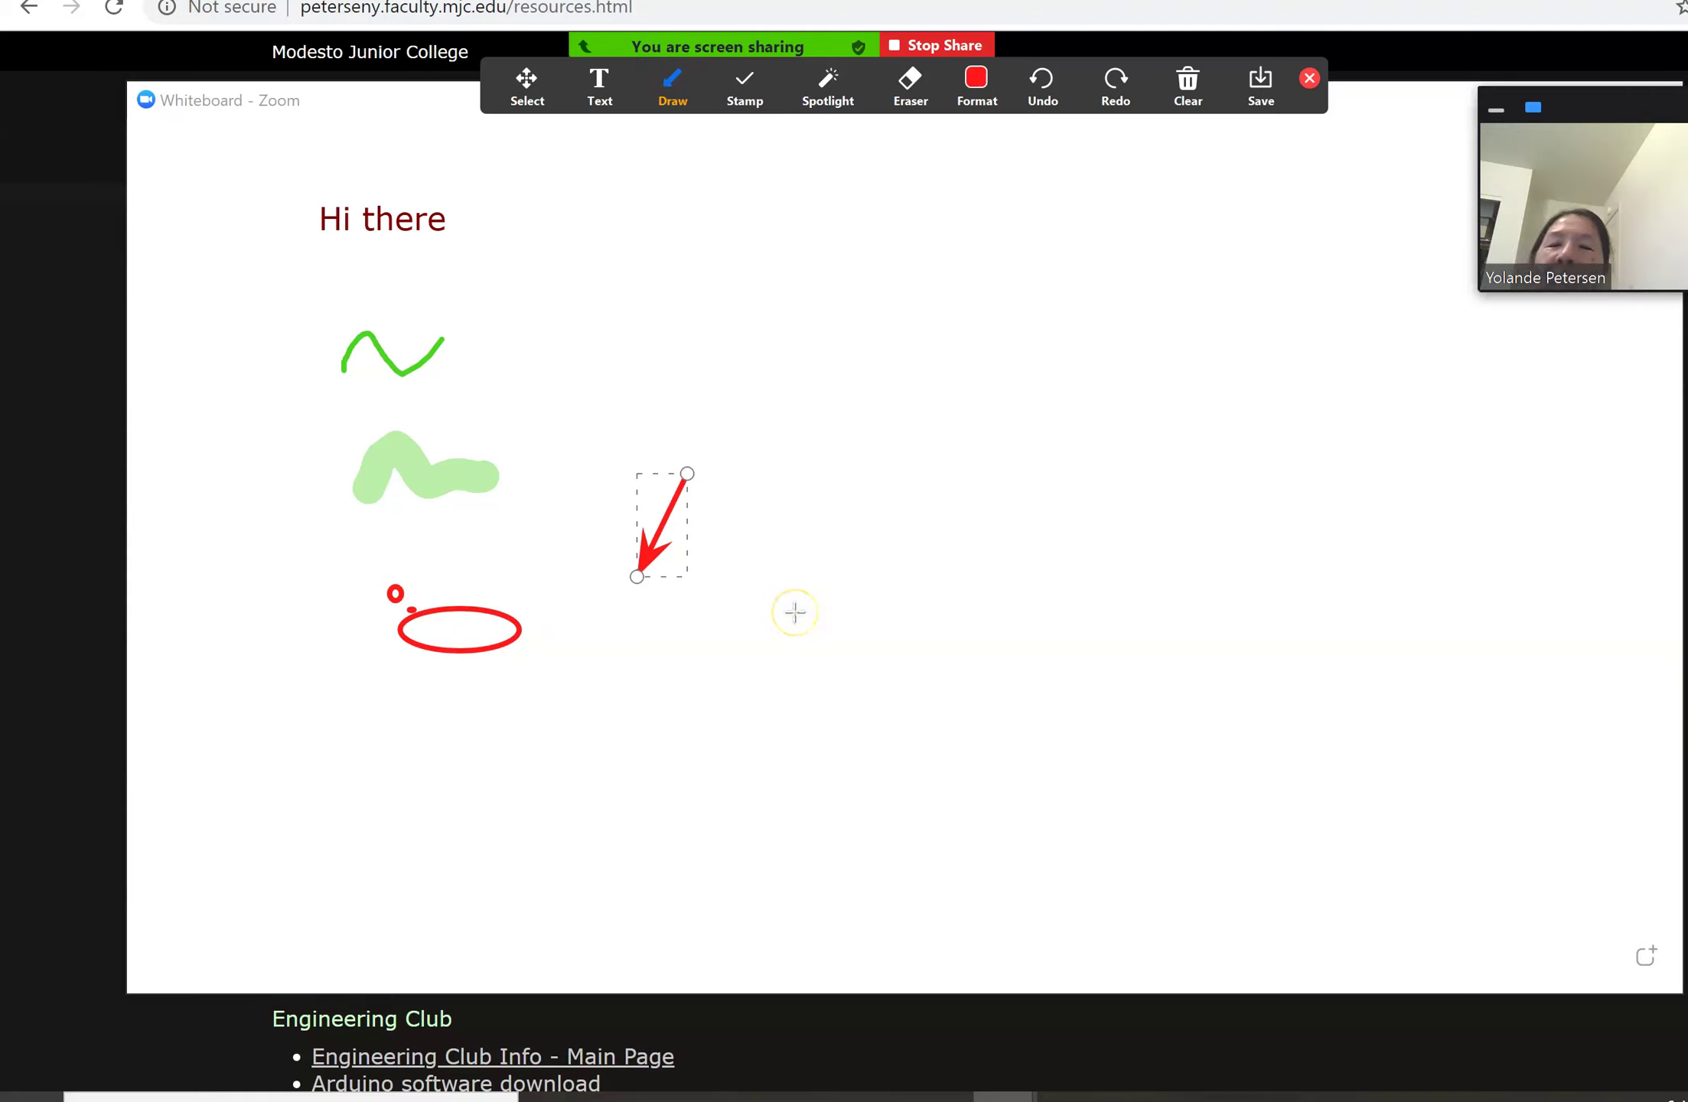
# Place three star stamps around the middle of the whiteboard, above and beside the red arrow
pyautogui.click(745, 88)
pyautogui.click(734, 196)
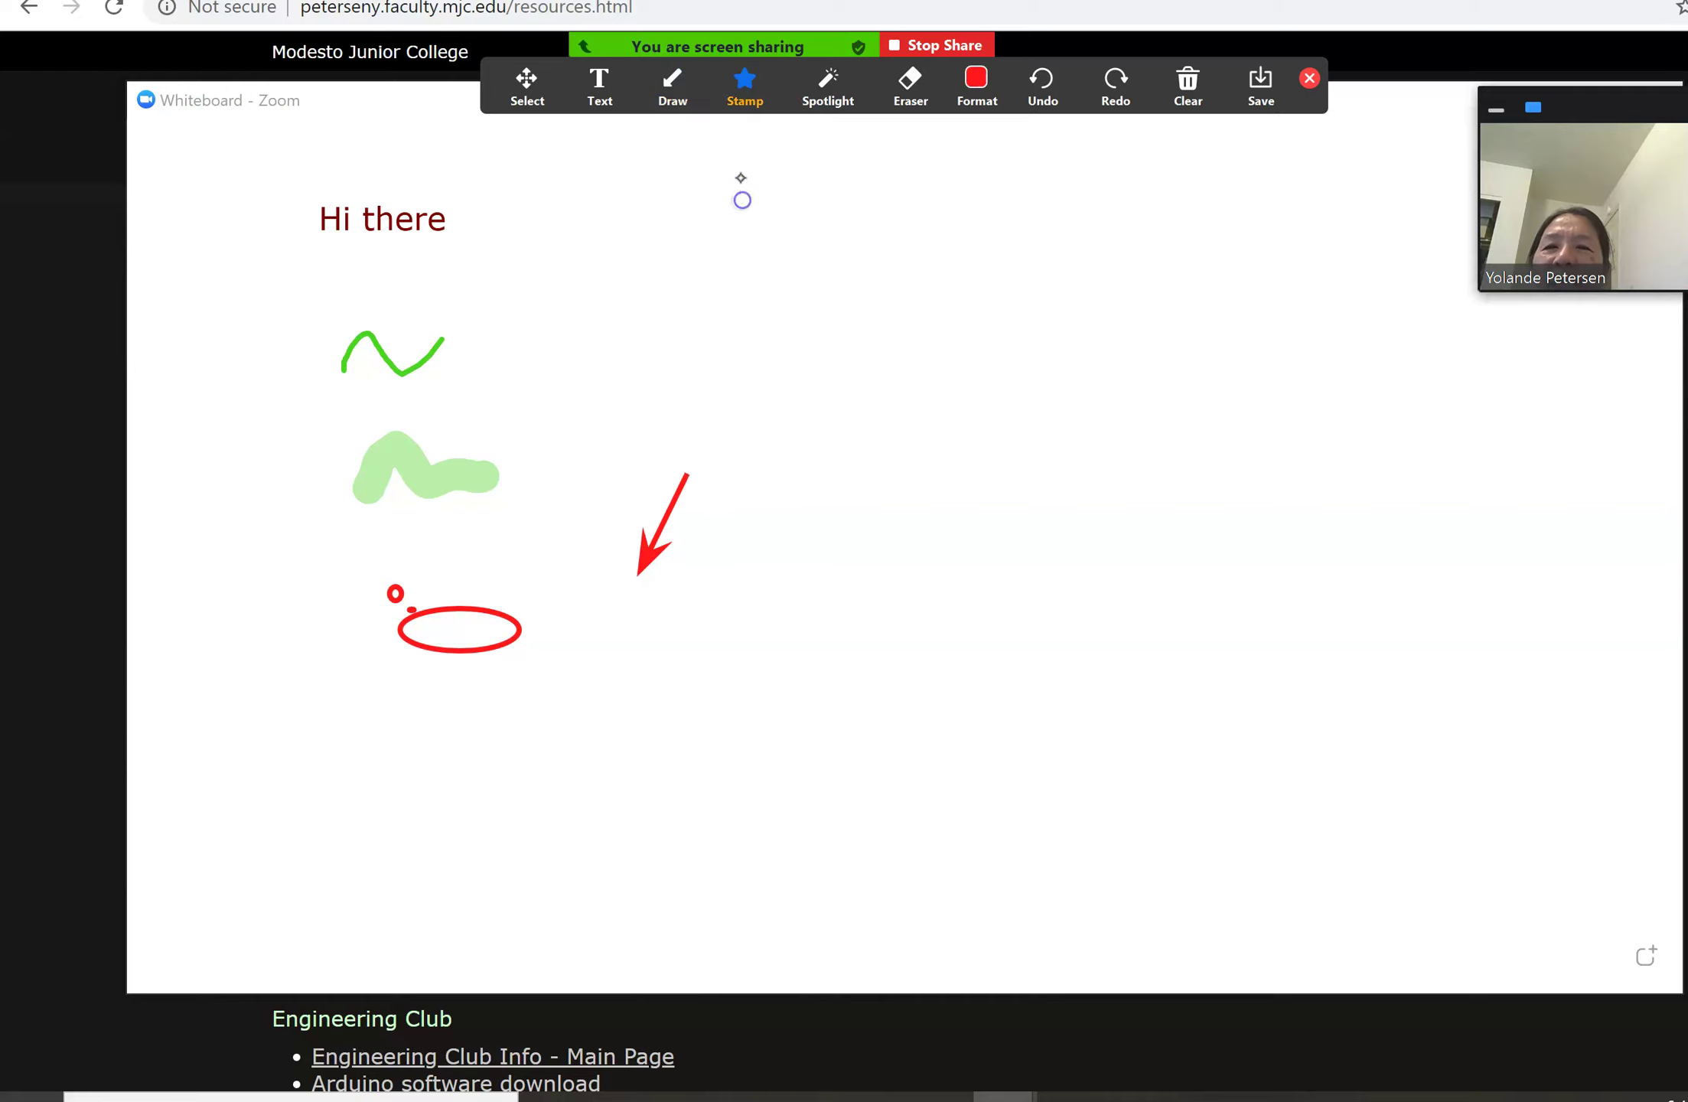
pyautogui.click(717, 304)
pyautogui.click(790, 380)
pyautogui.click(813, 509)
# Place three check mark stamps to the right of the stars
pyautogui.click(744, 81)
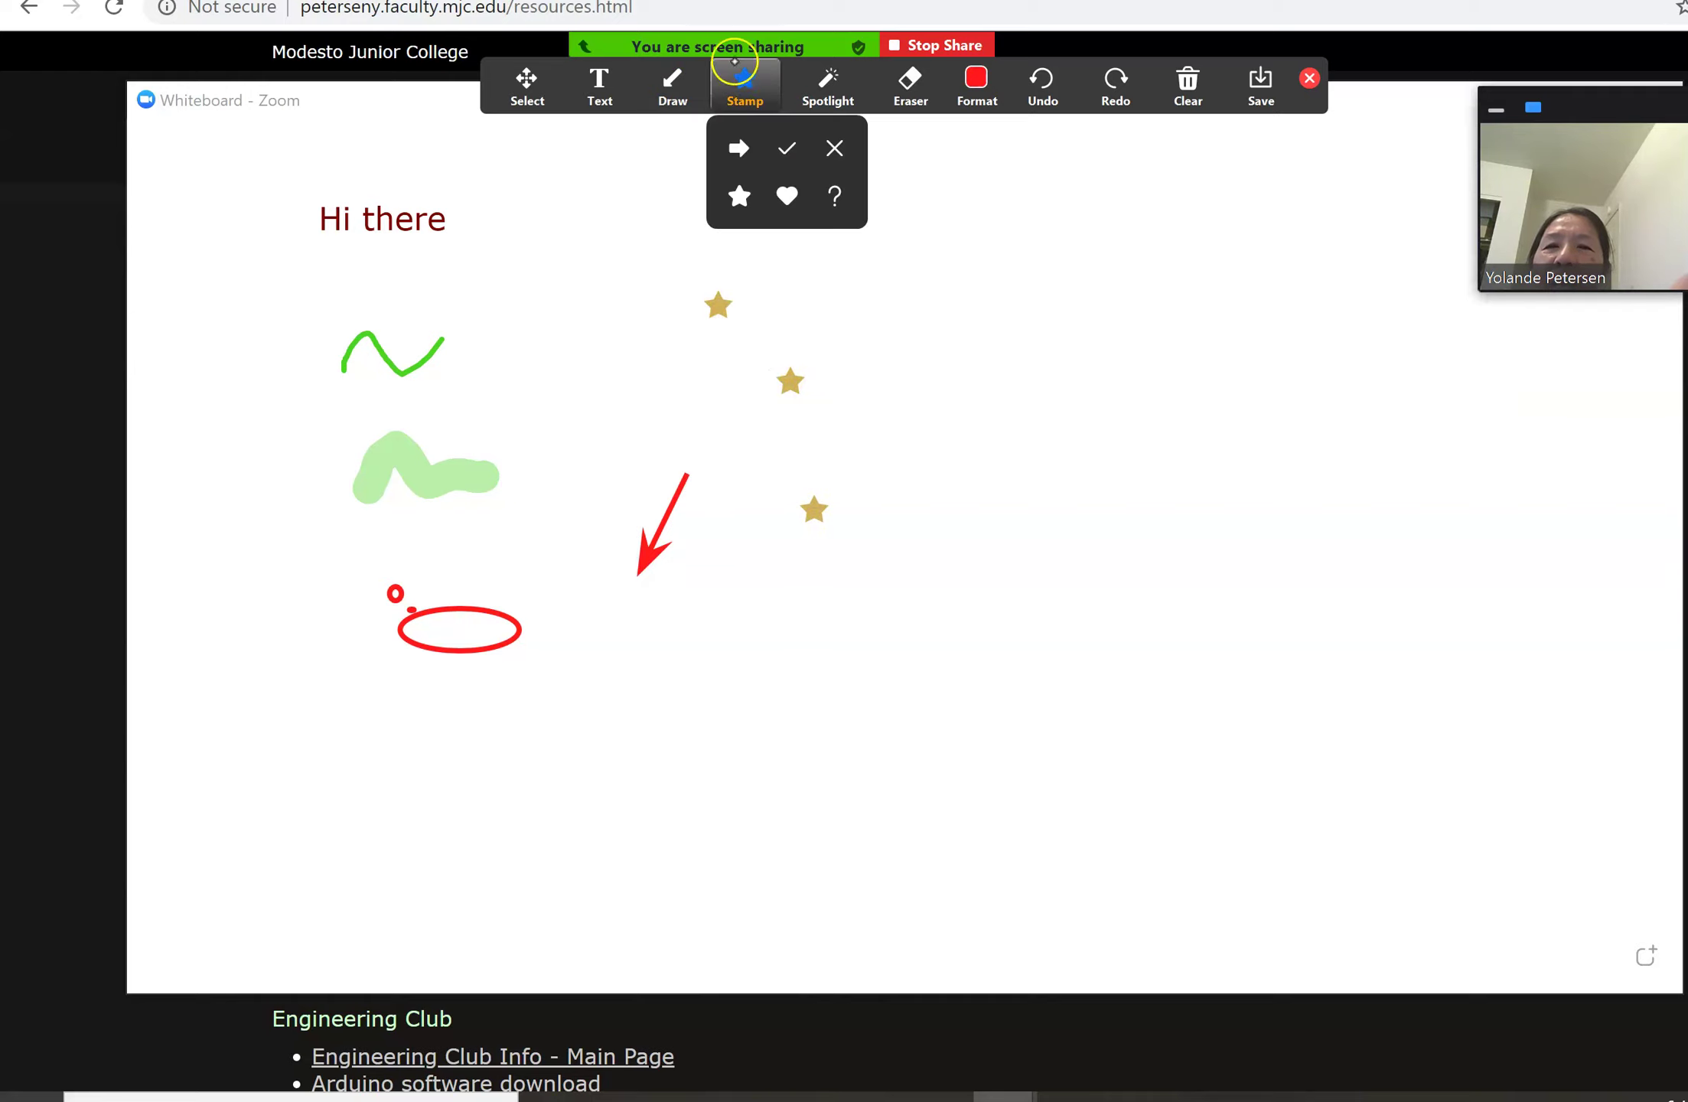
pyautogui.click(787, 148)
pyautogui.click(955, 334)
pyautogui.click(949, 450)
pyautogui.click(1055, 397)
# Place five X stamps on the whiteboard: three in a row above the check marks, one below them and one to their right
pyautogui.click(740, 82)
pyautogui.click(740, 82)
pyautogui.click(742, 76)
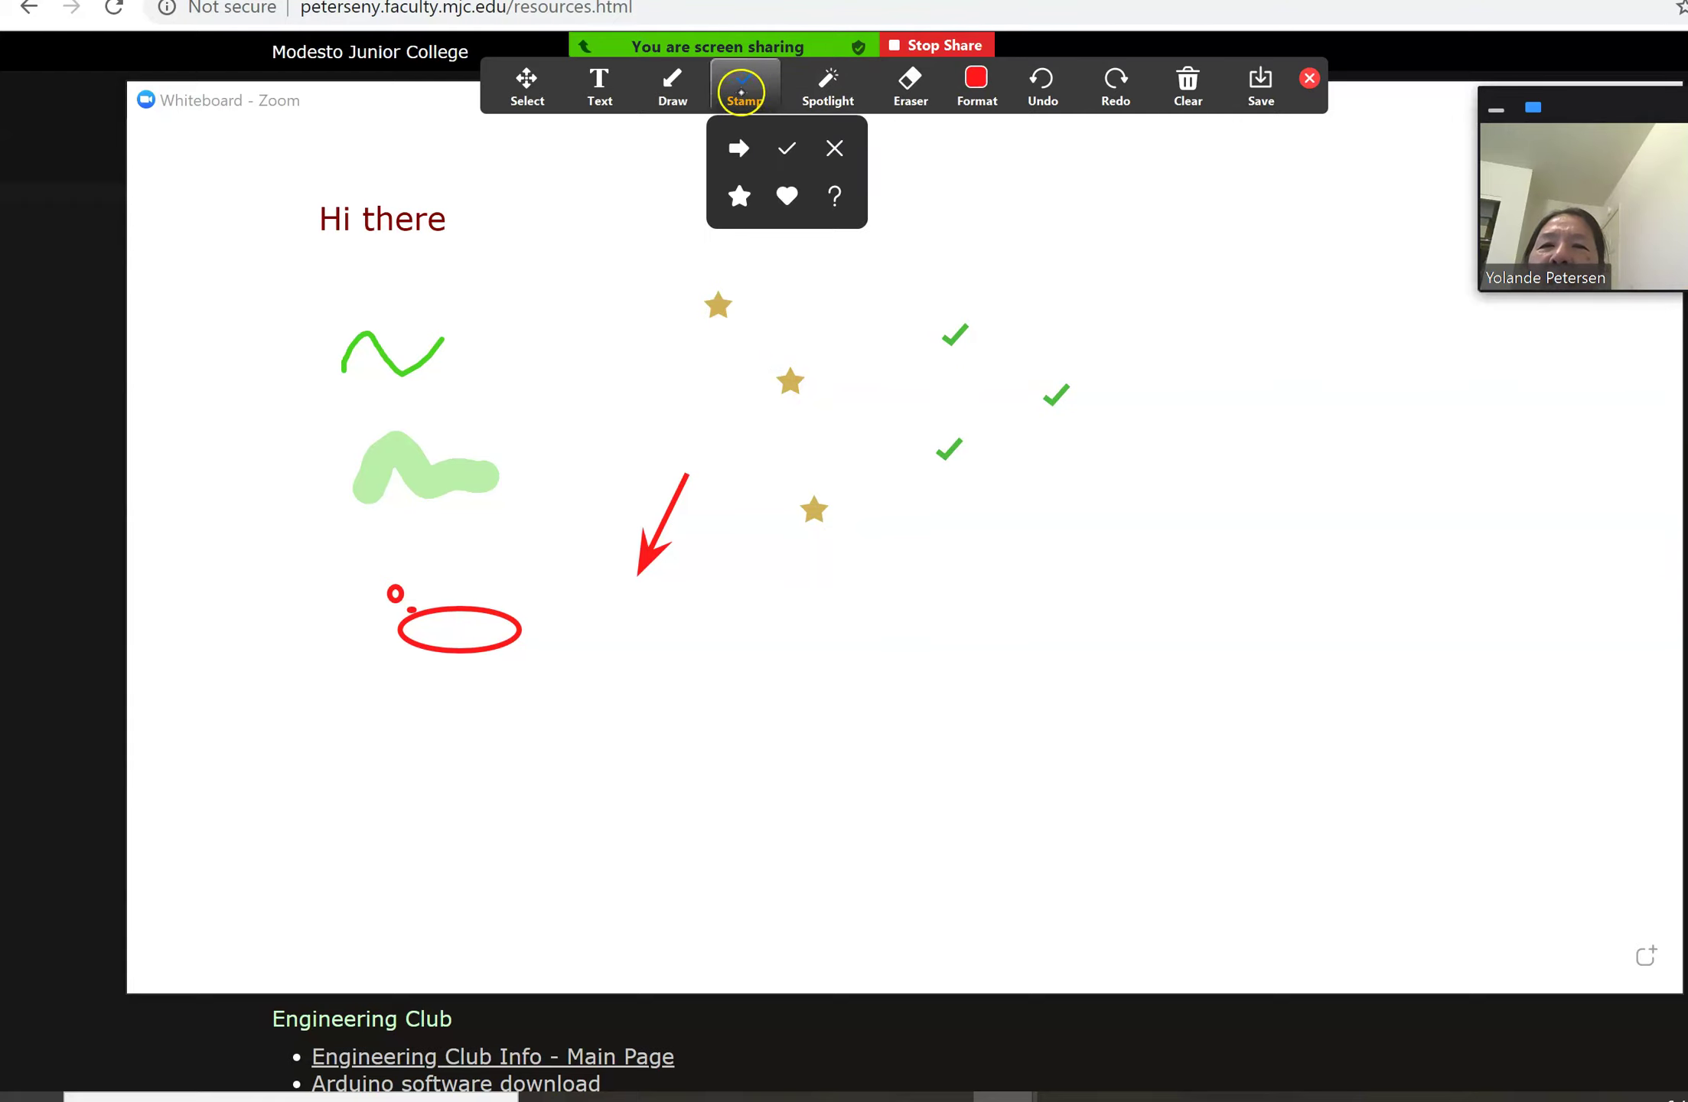
pyautogui.click(834, 147)
pyautogui.click(1012, 242)
pyautogui.click(878, 241)
pyautogui.click(1113, 253)
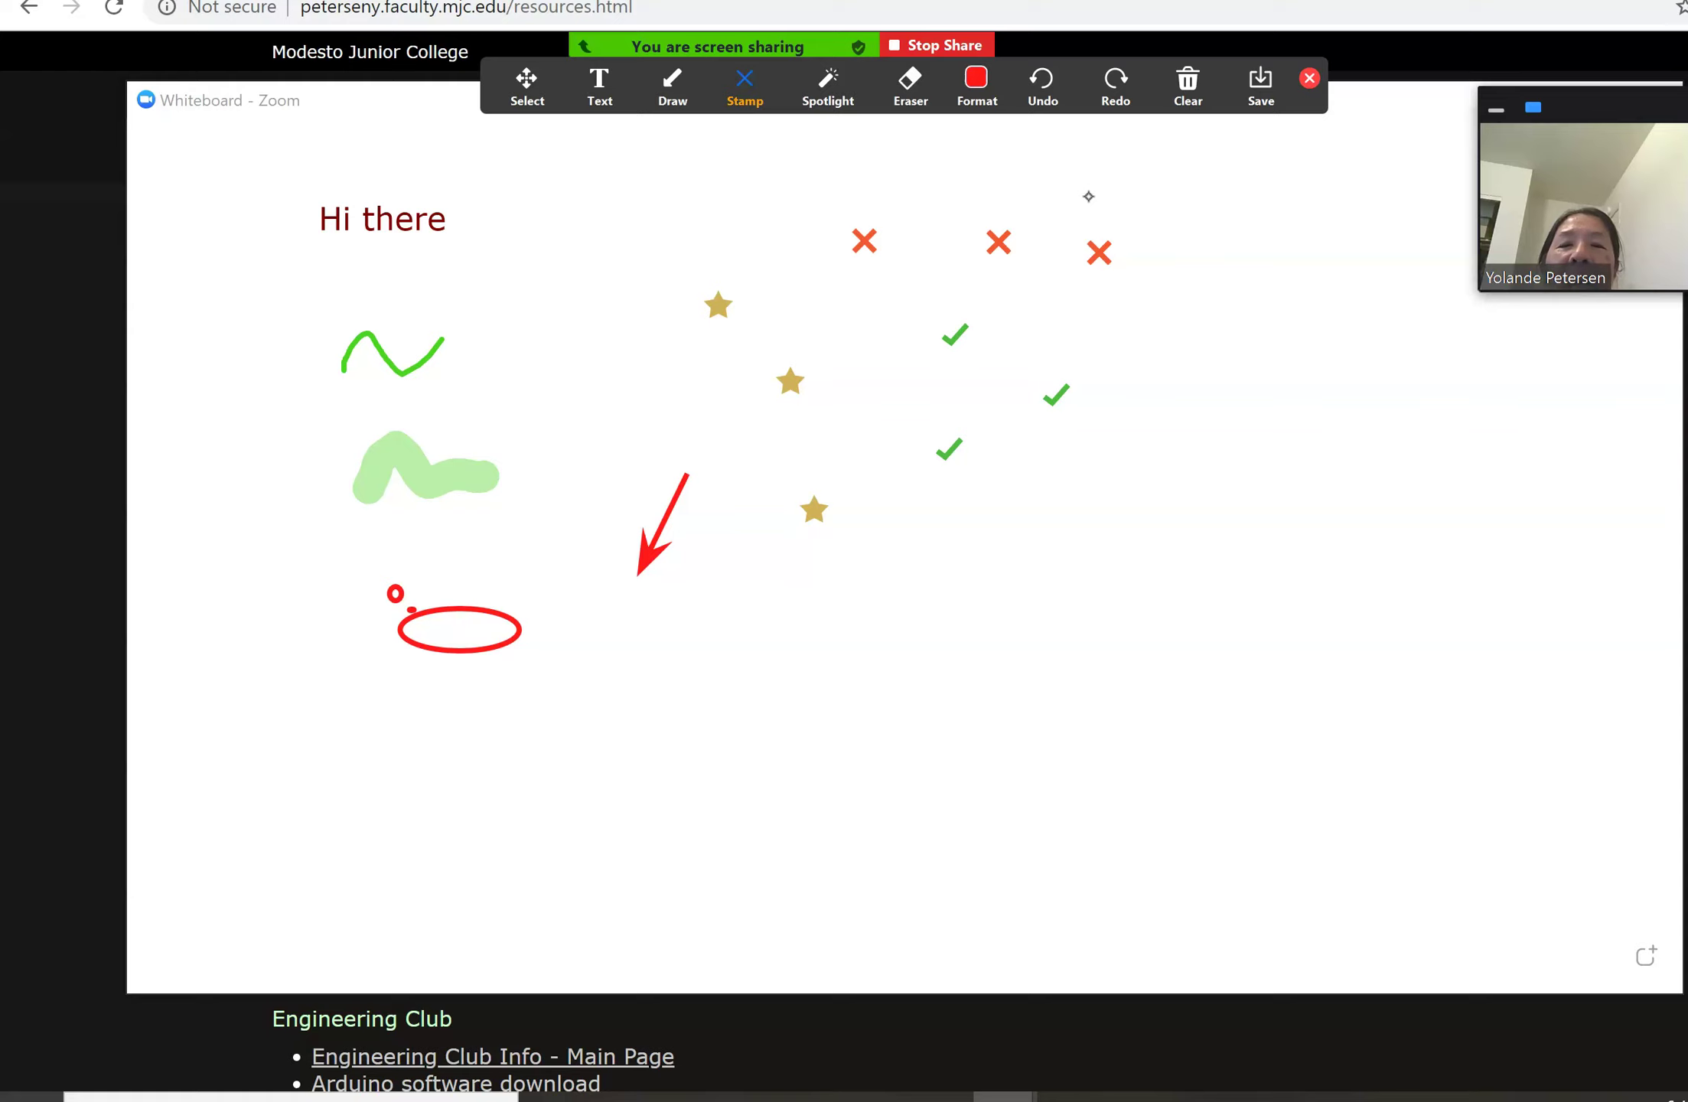
pyautogui.click(950, 546)
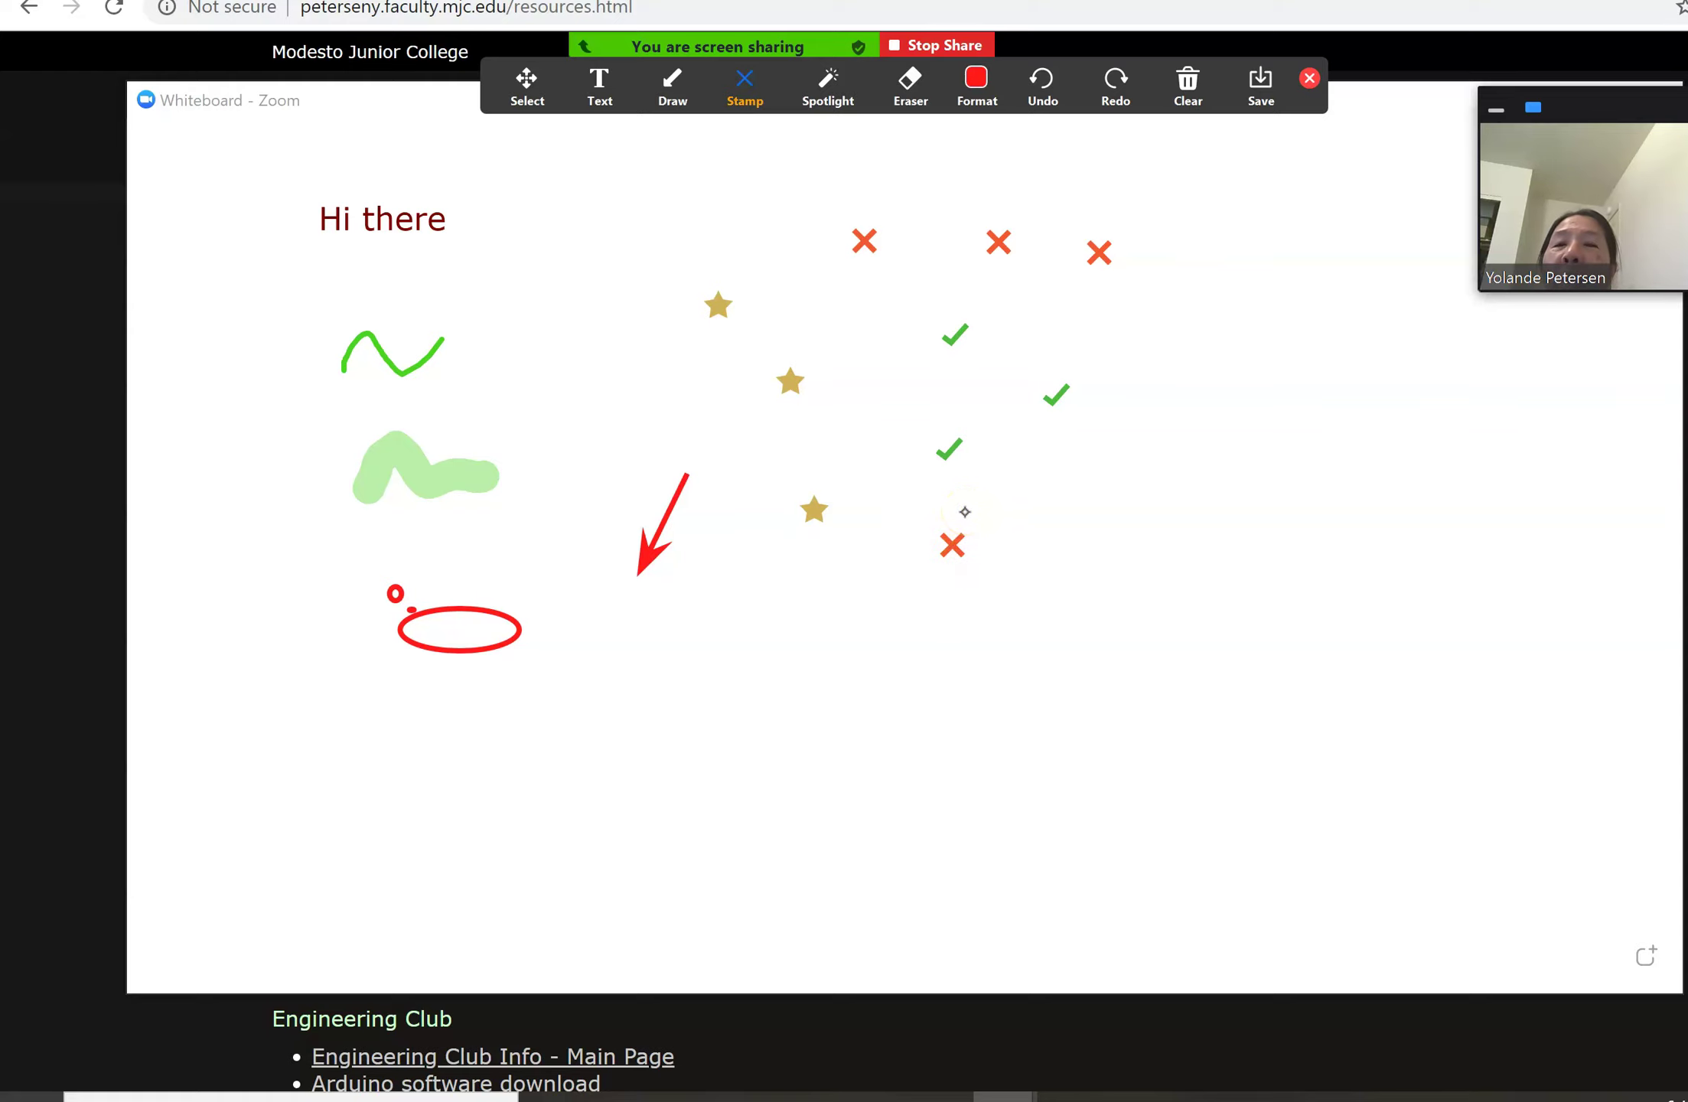
pyautogui.click(826, 77)
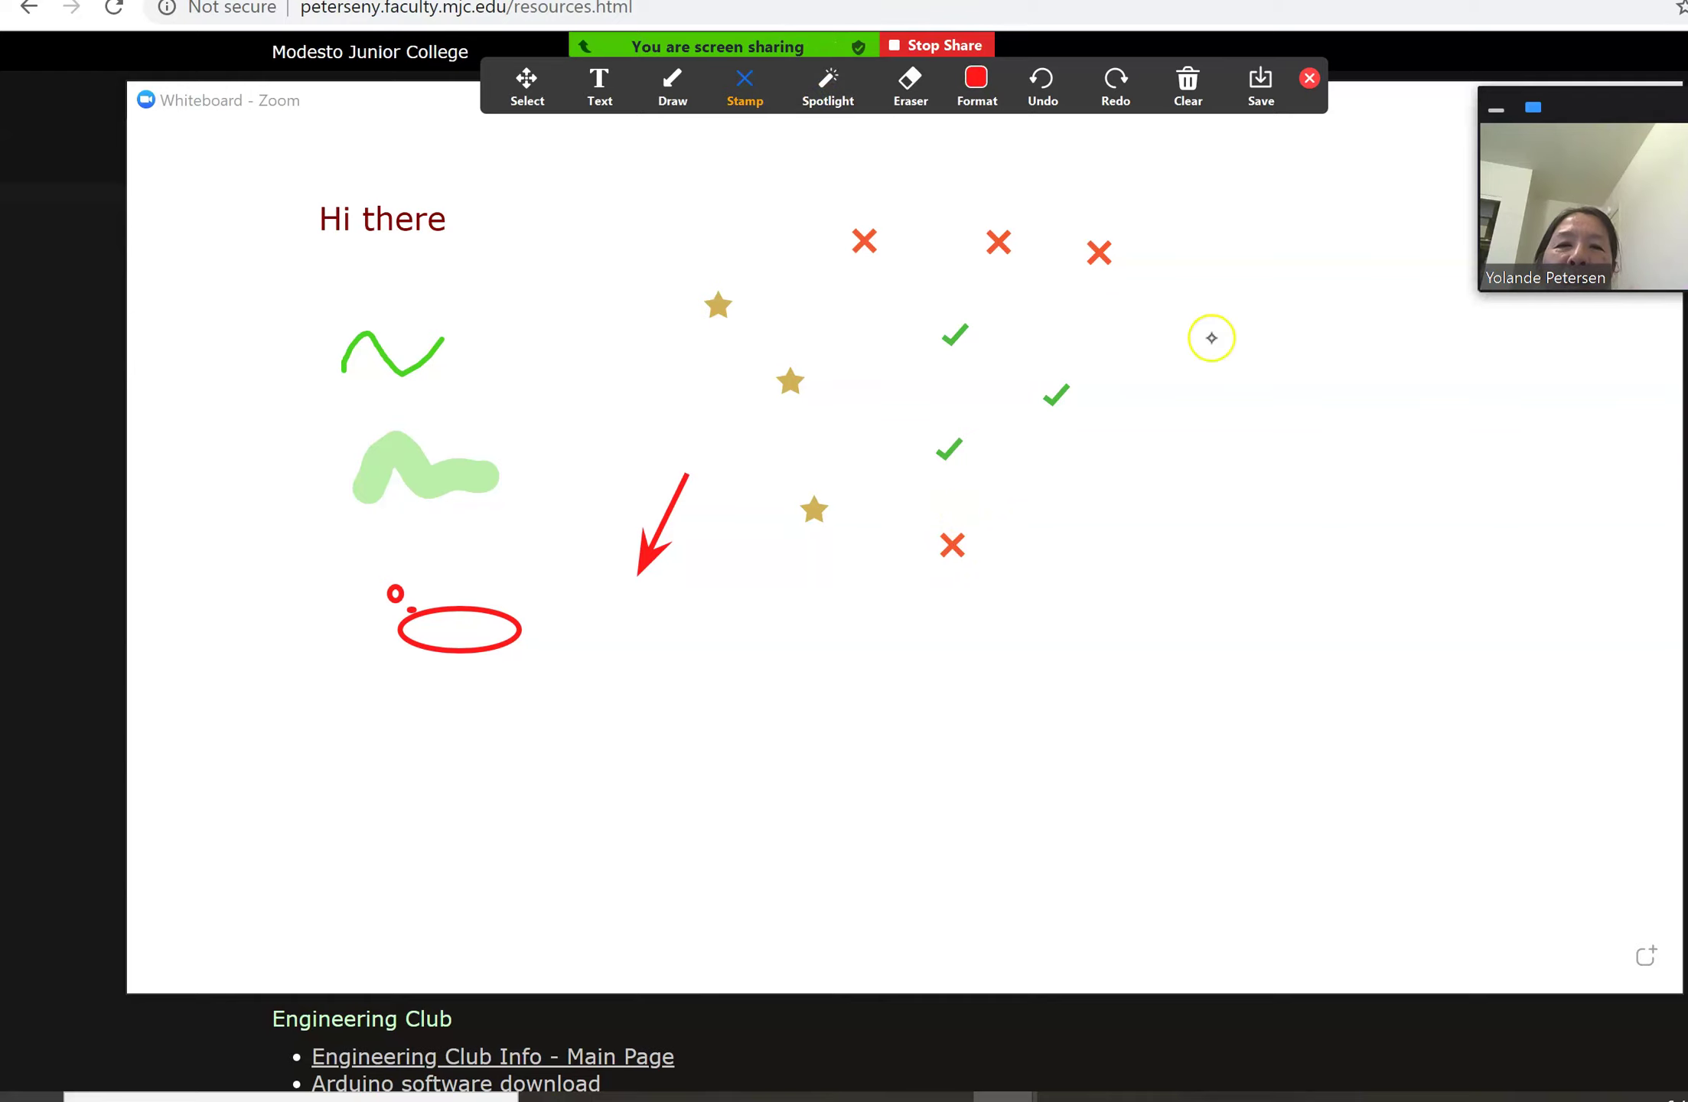
pyautogui.click(1140, 381)
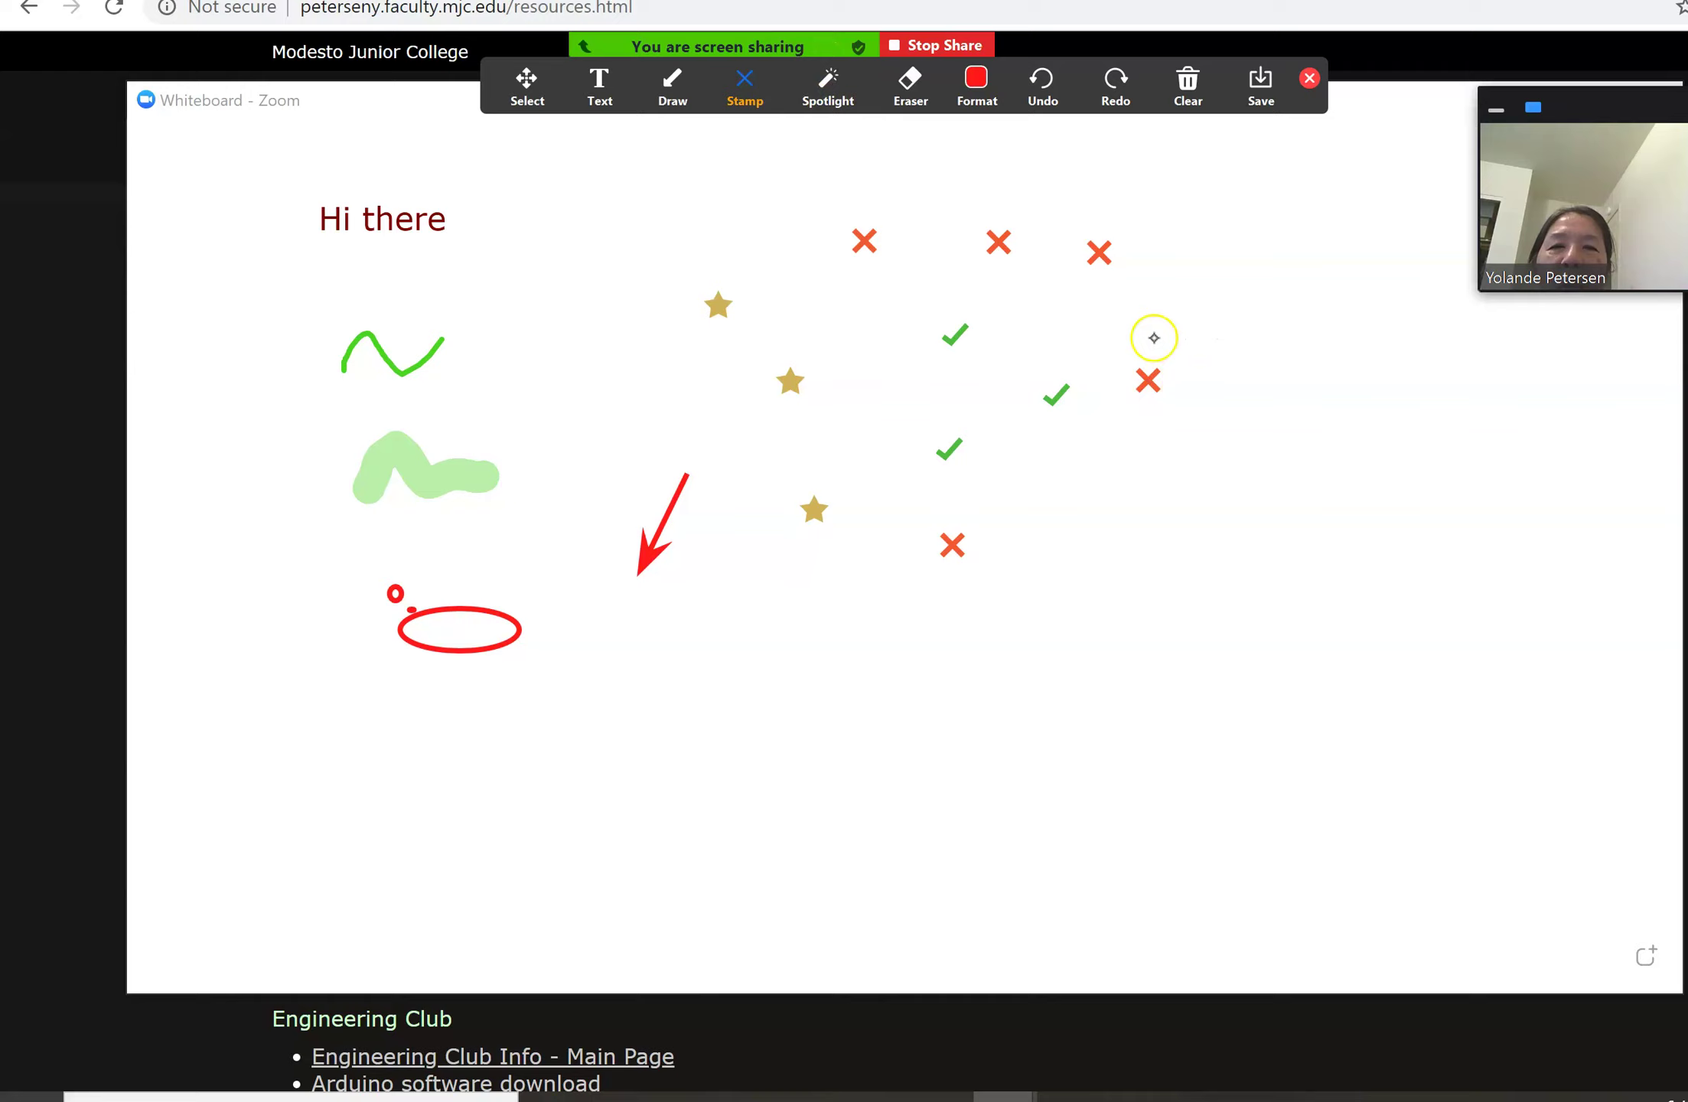
# Point at several spots in the whiteboard's right half with the name-labelled arrow, and switch to the spotlight pointer
pyautogui.click(824, 84)
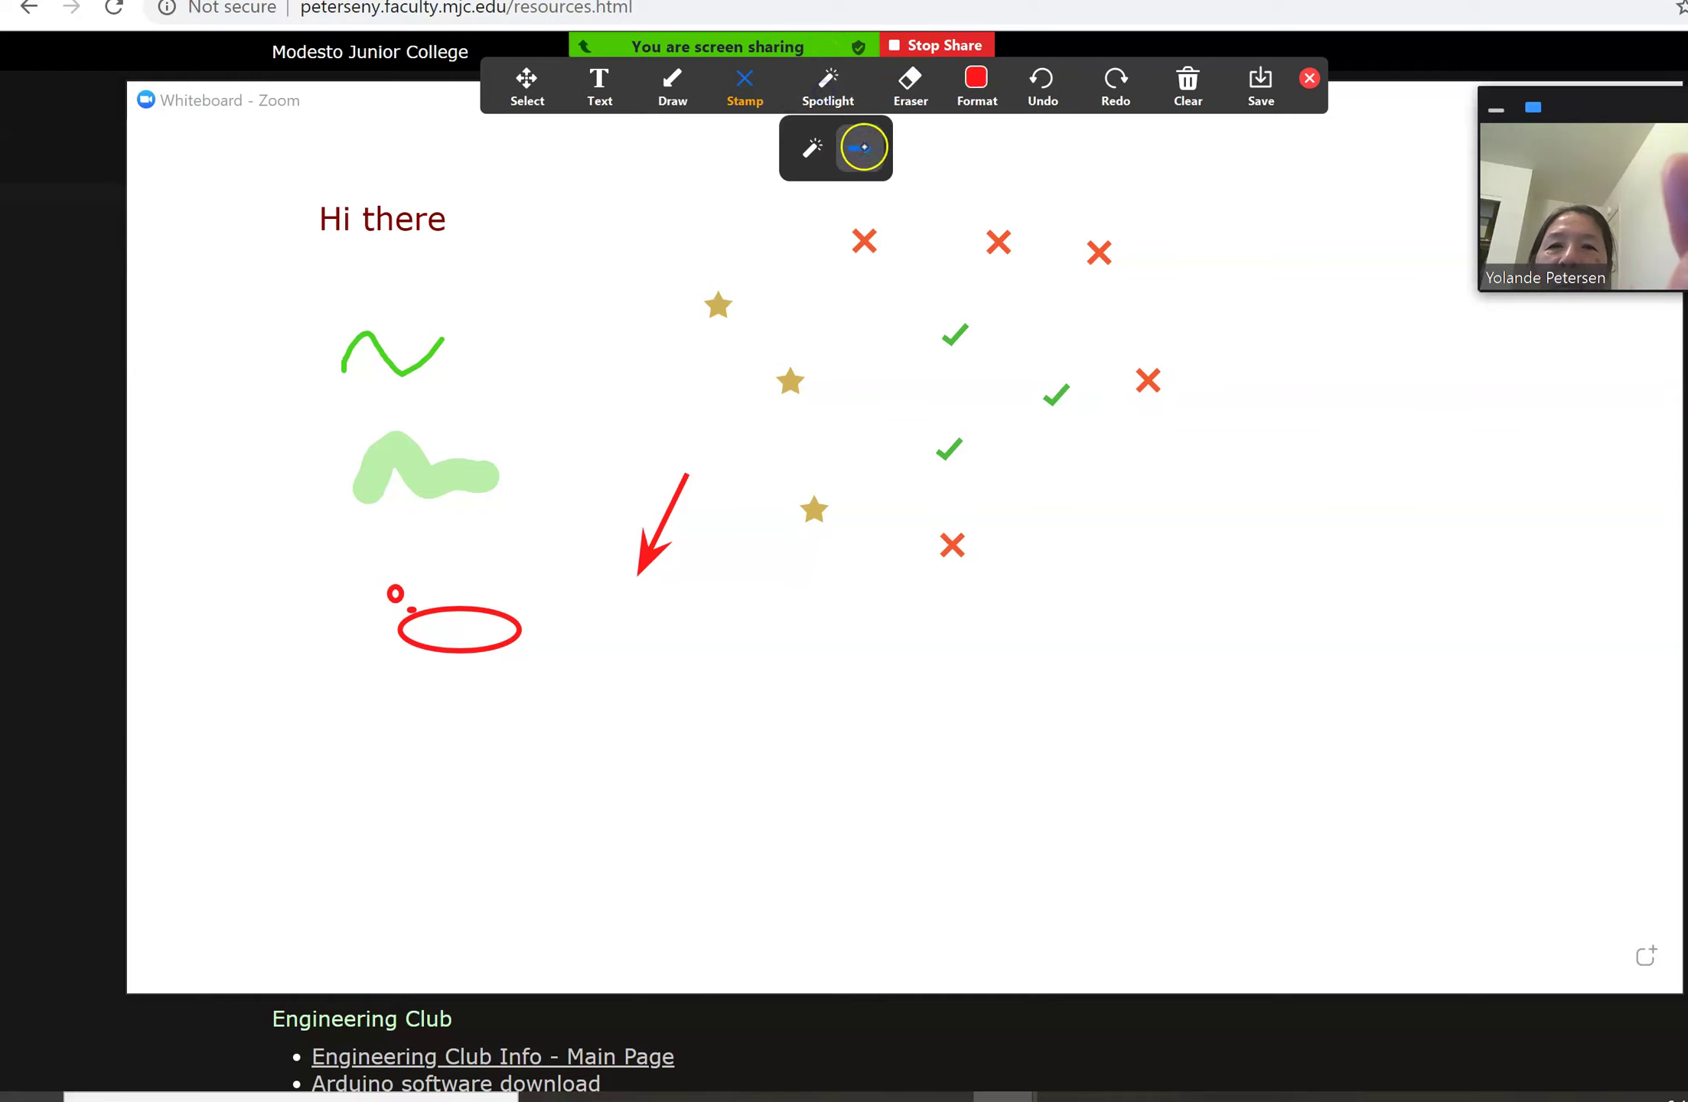
pyautogui.click(859, 148)
pyautogui.click(1153, 479)
pyautogui.click(1307, 494)
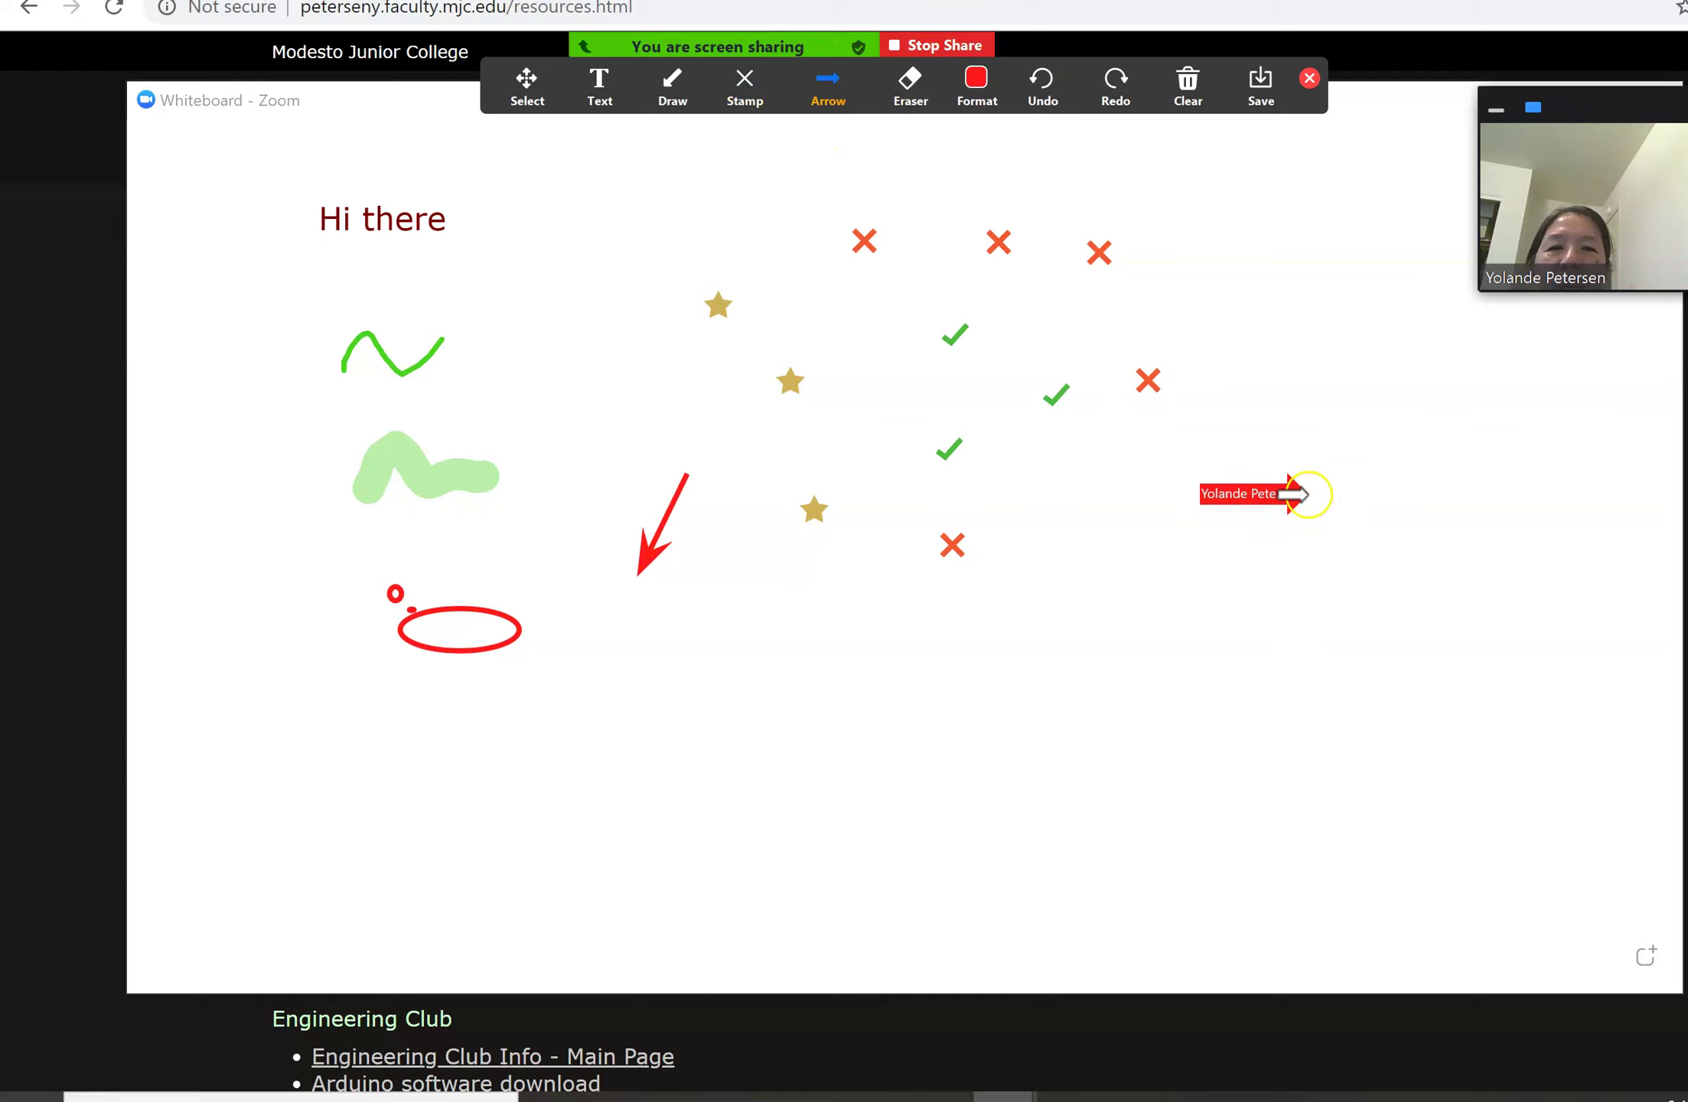
pyautogui.click(1205, 599)
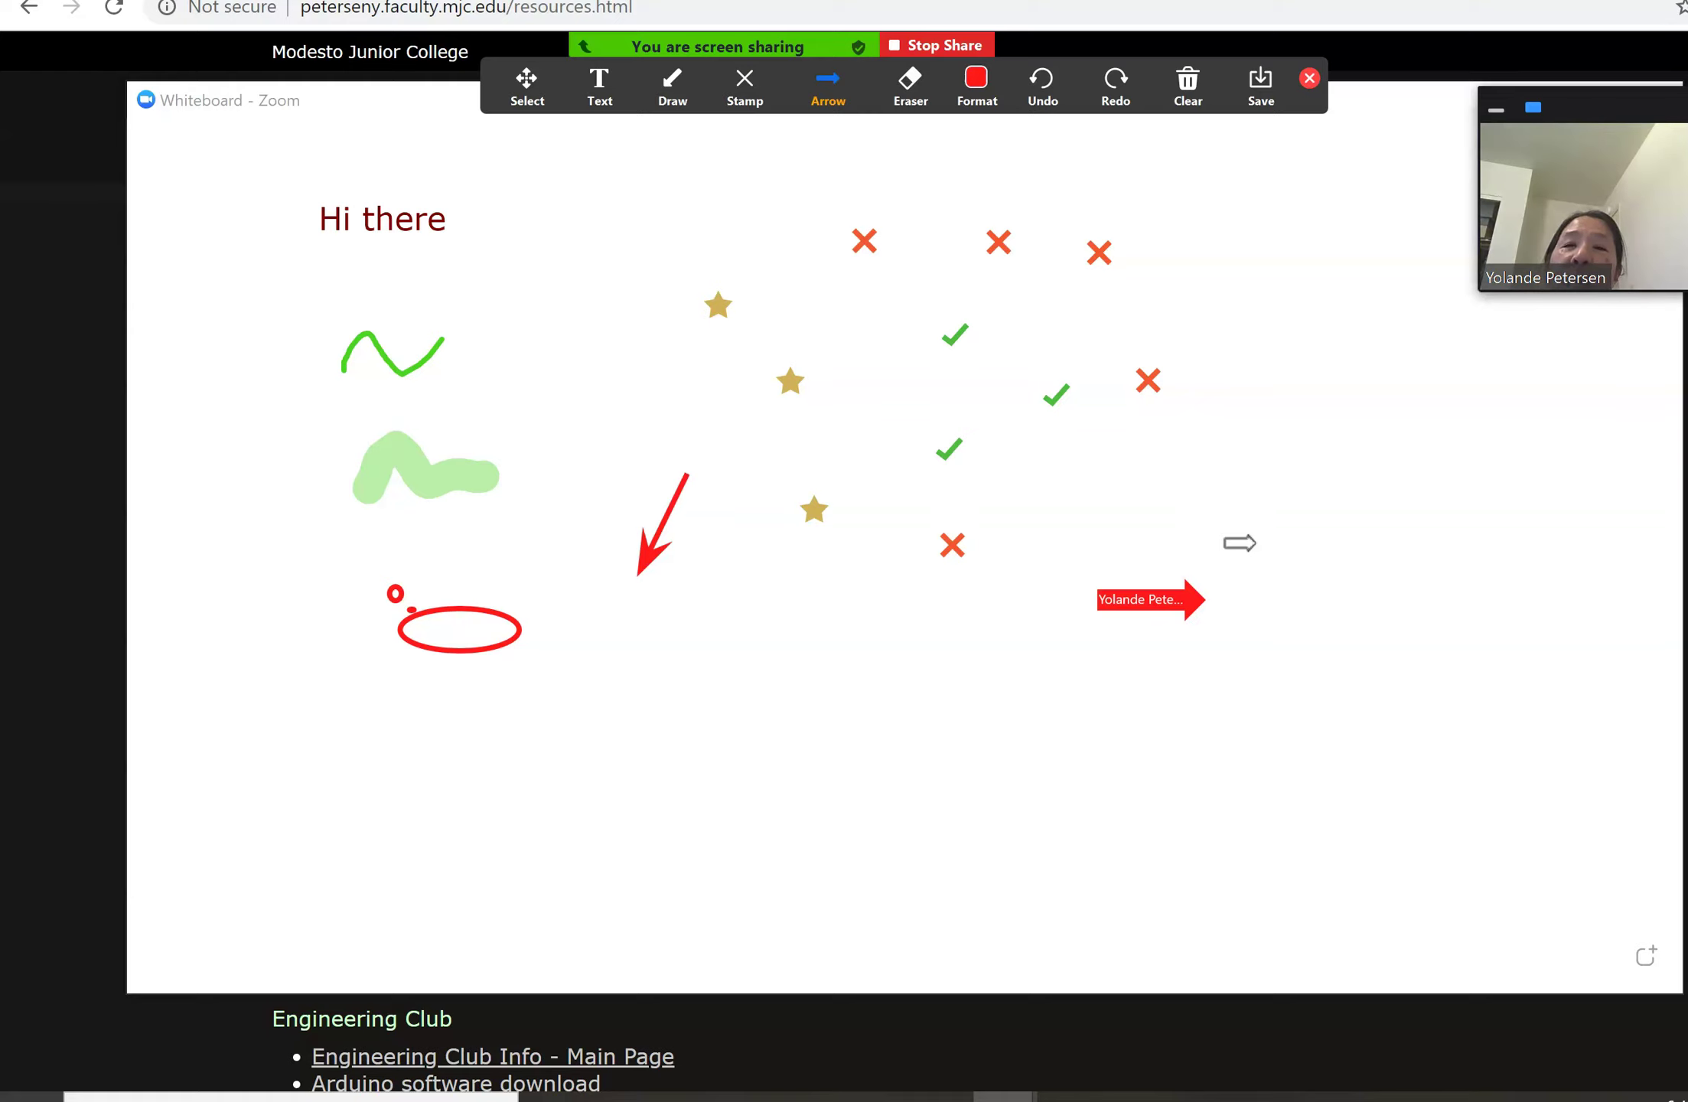
pyautogui.click(828, 84)
pyautogui.click(811, 150)
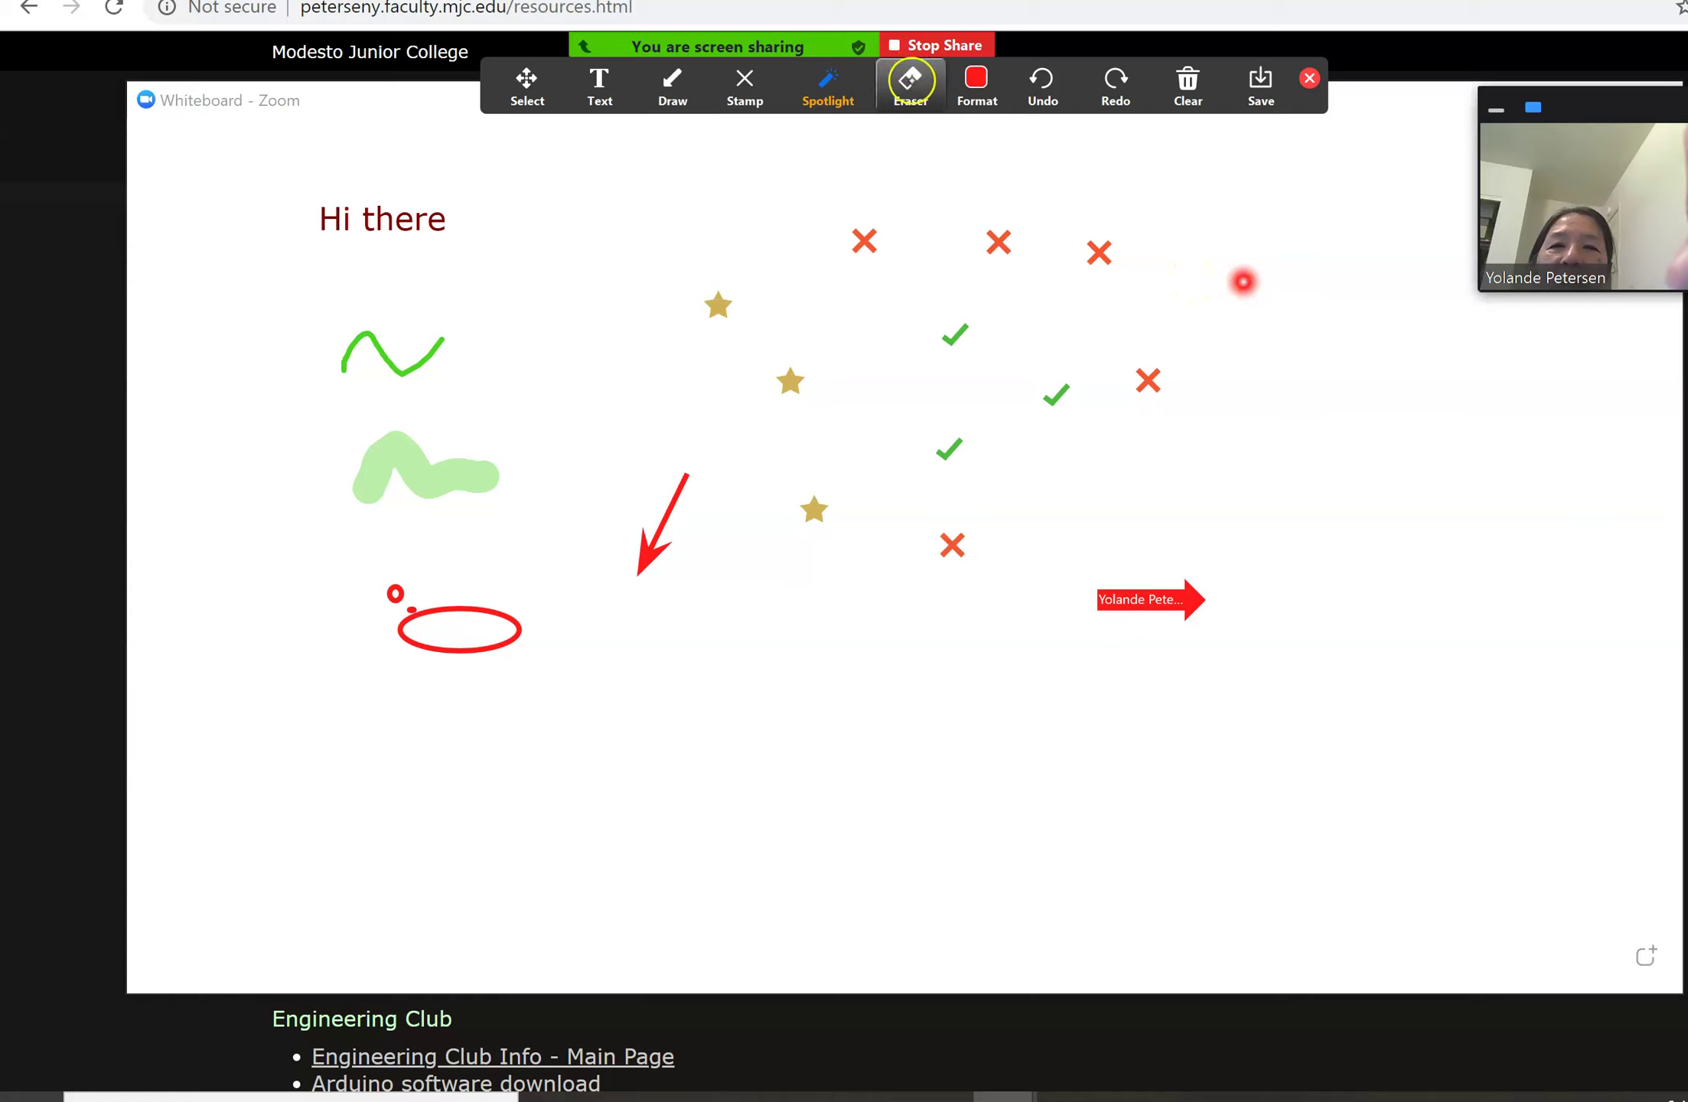
# Erase three X stamps: the two rightmost in the top row and the one right of the check marks
pyautogui.click(911, 80)
pyautogui.click(1157, 373)
pyautogui.click(1015, 232)
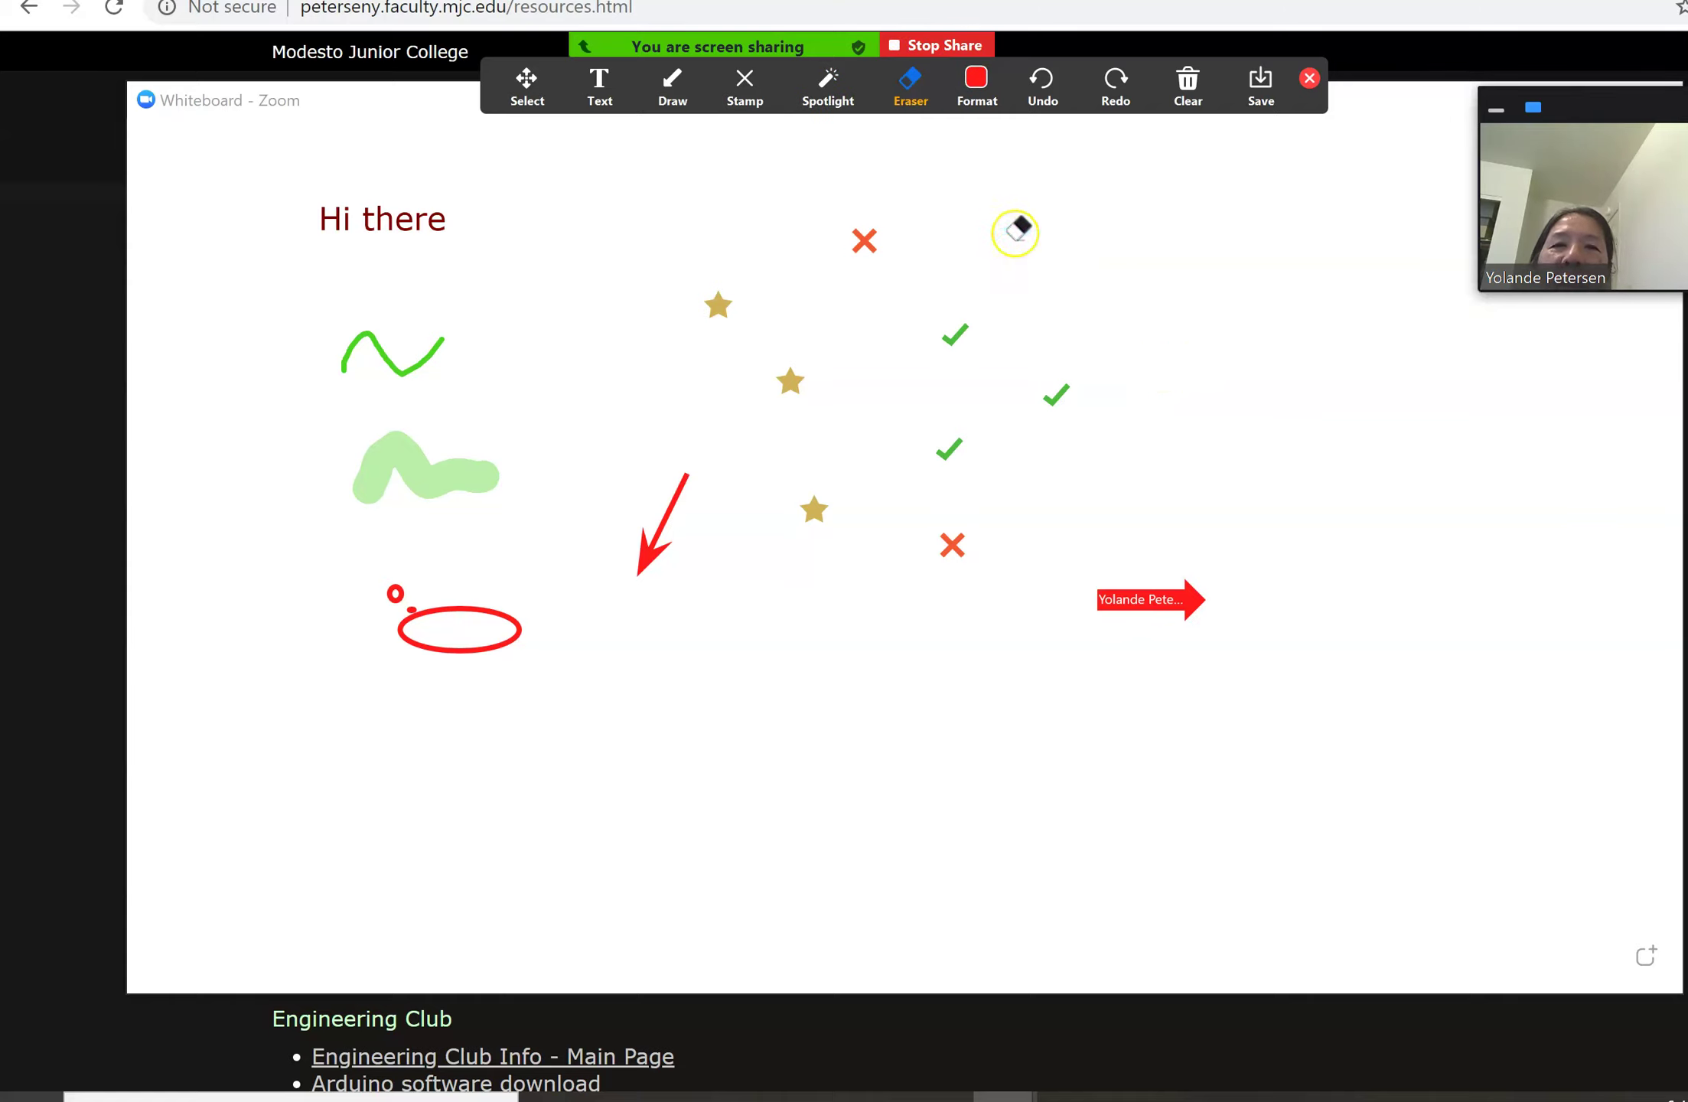
# Clear all drawings from the whiteboard
pyautogui.click(1184, 77)
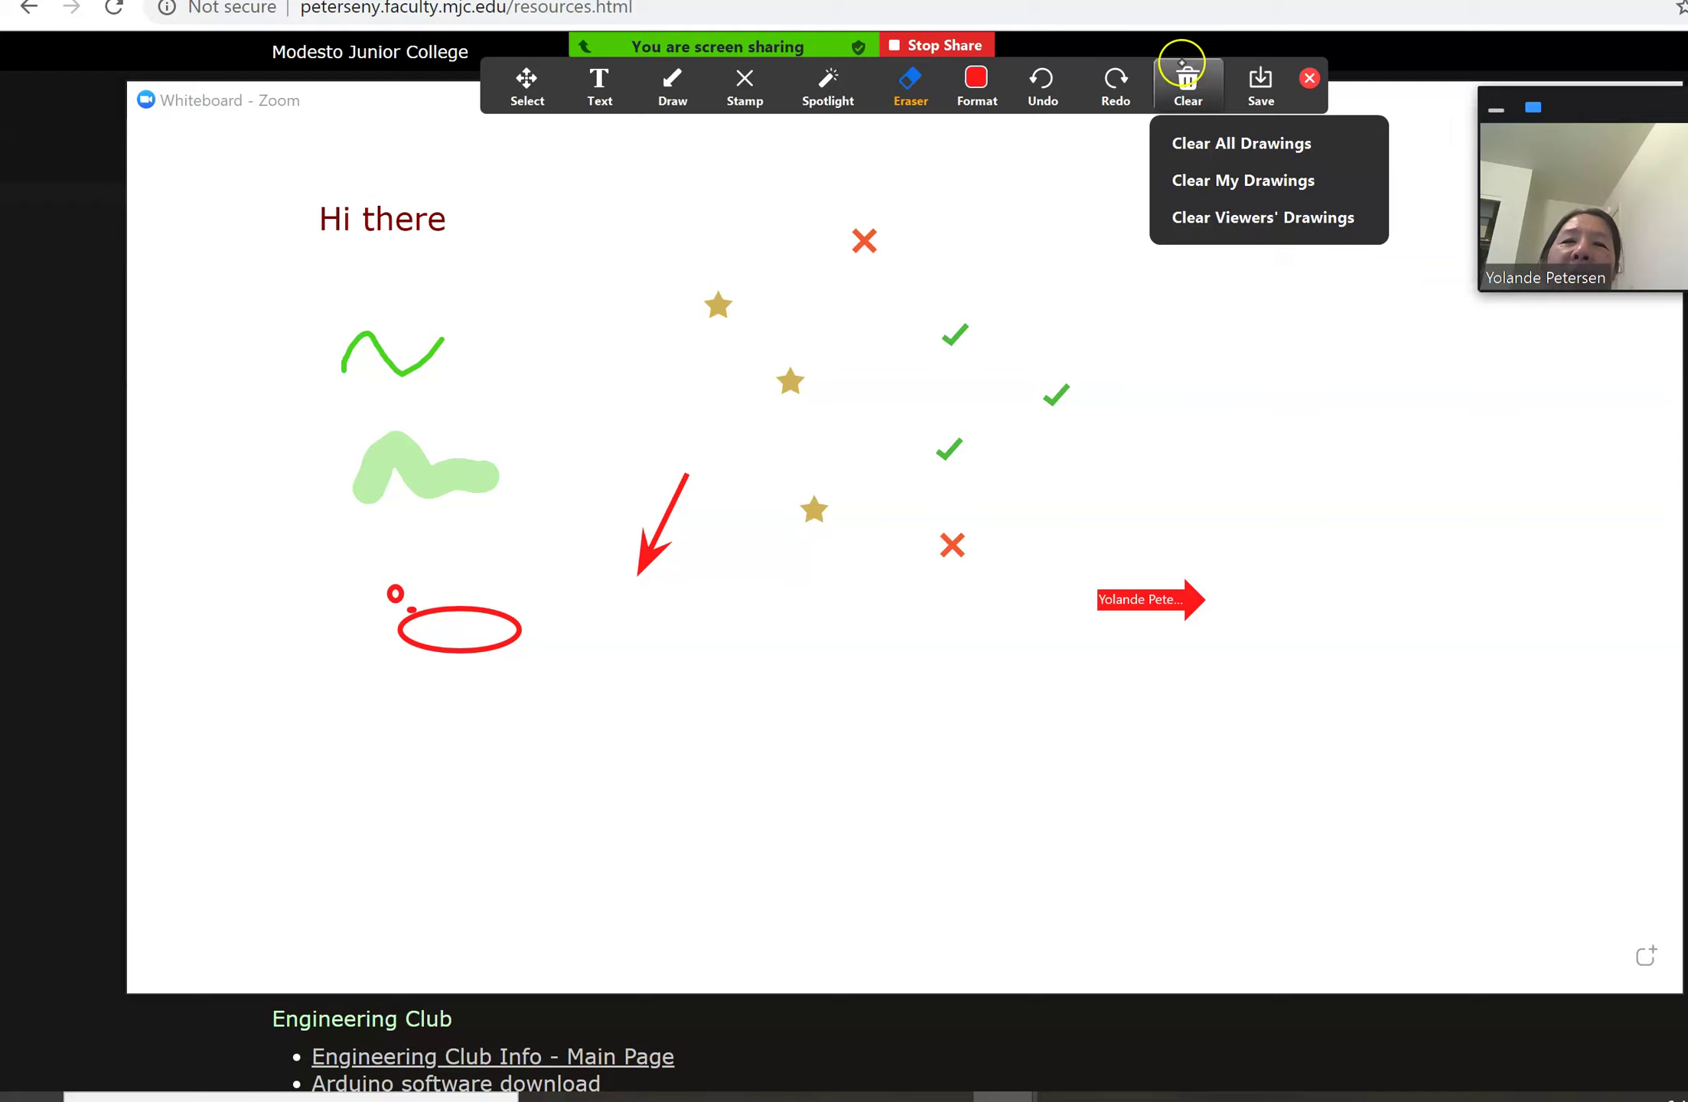
pyautogui.click(1188, 84)
pyautogui.click(1188, 84)
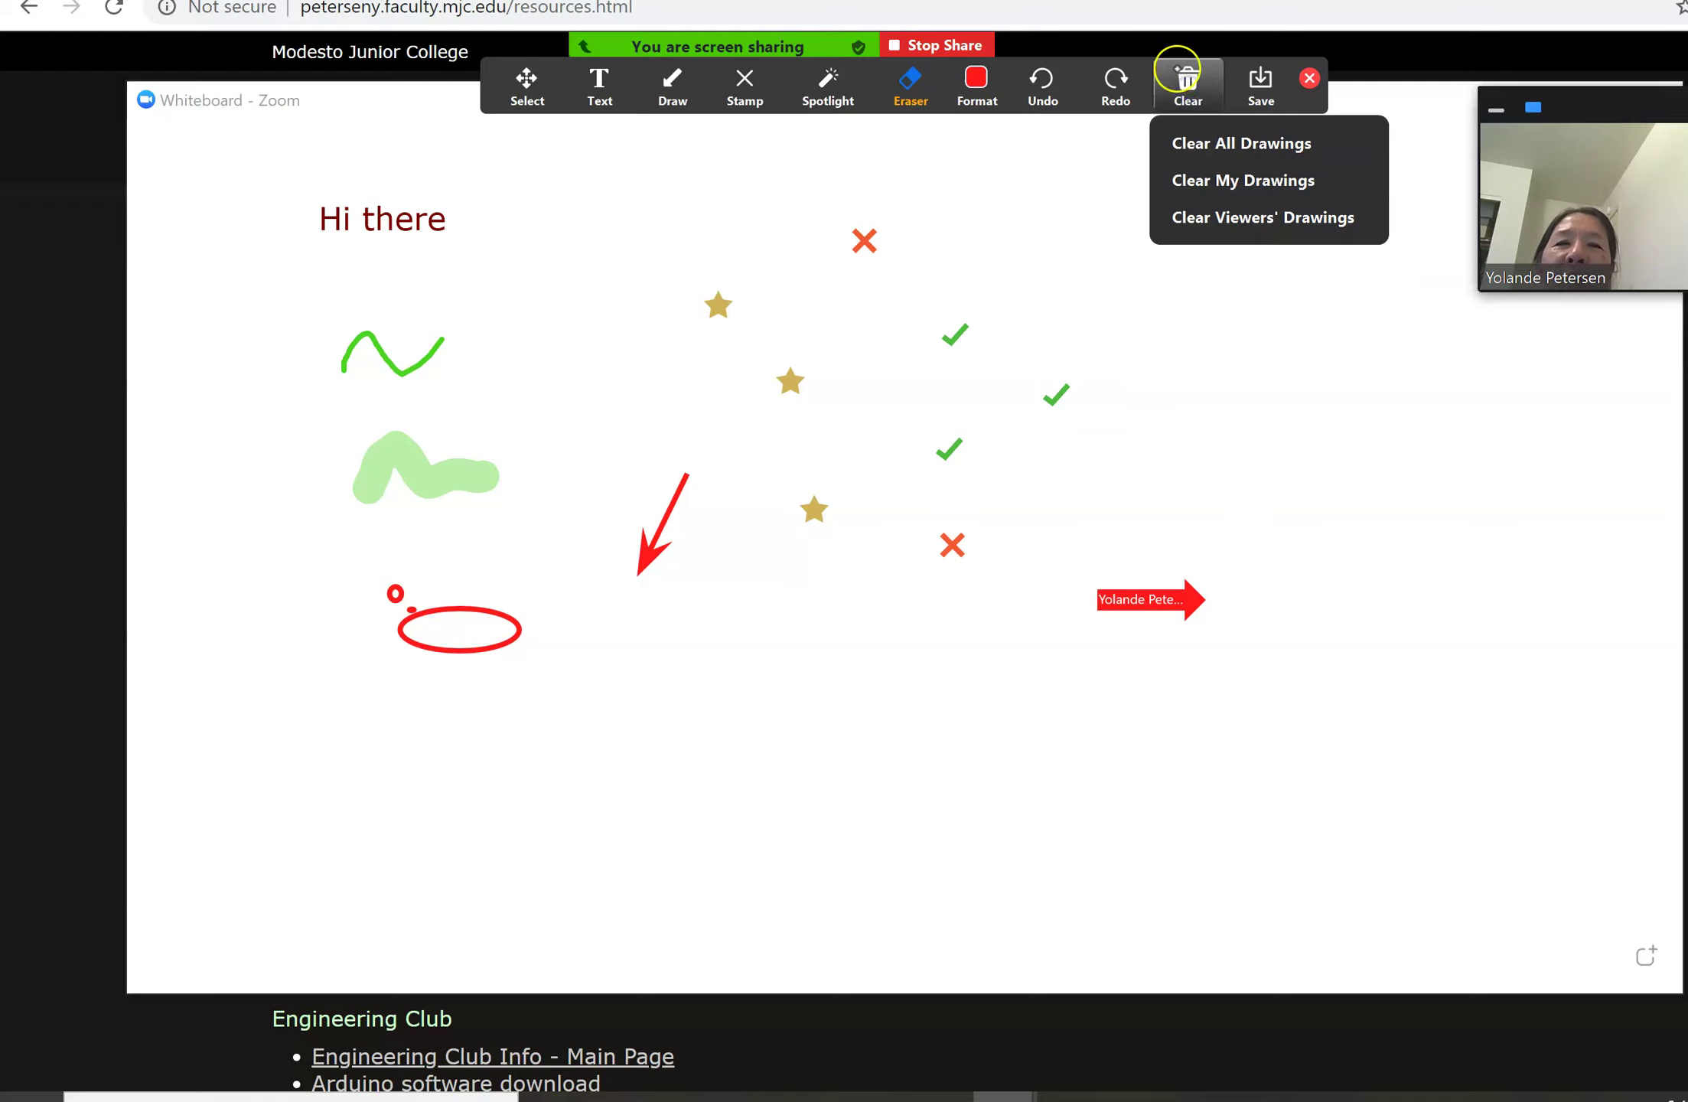
pyautogui.click(1225, 143)
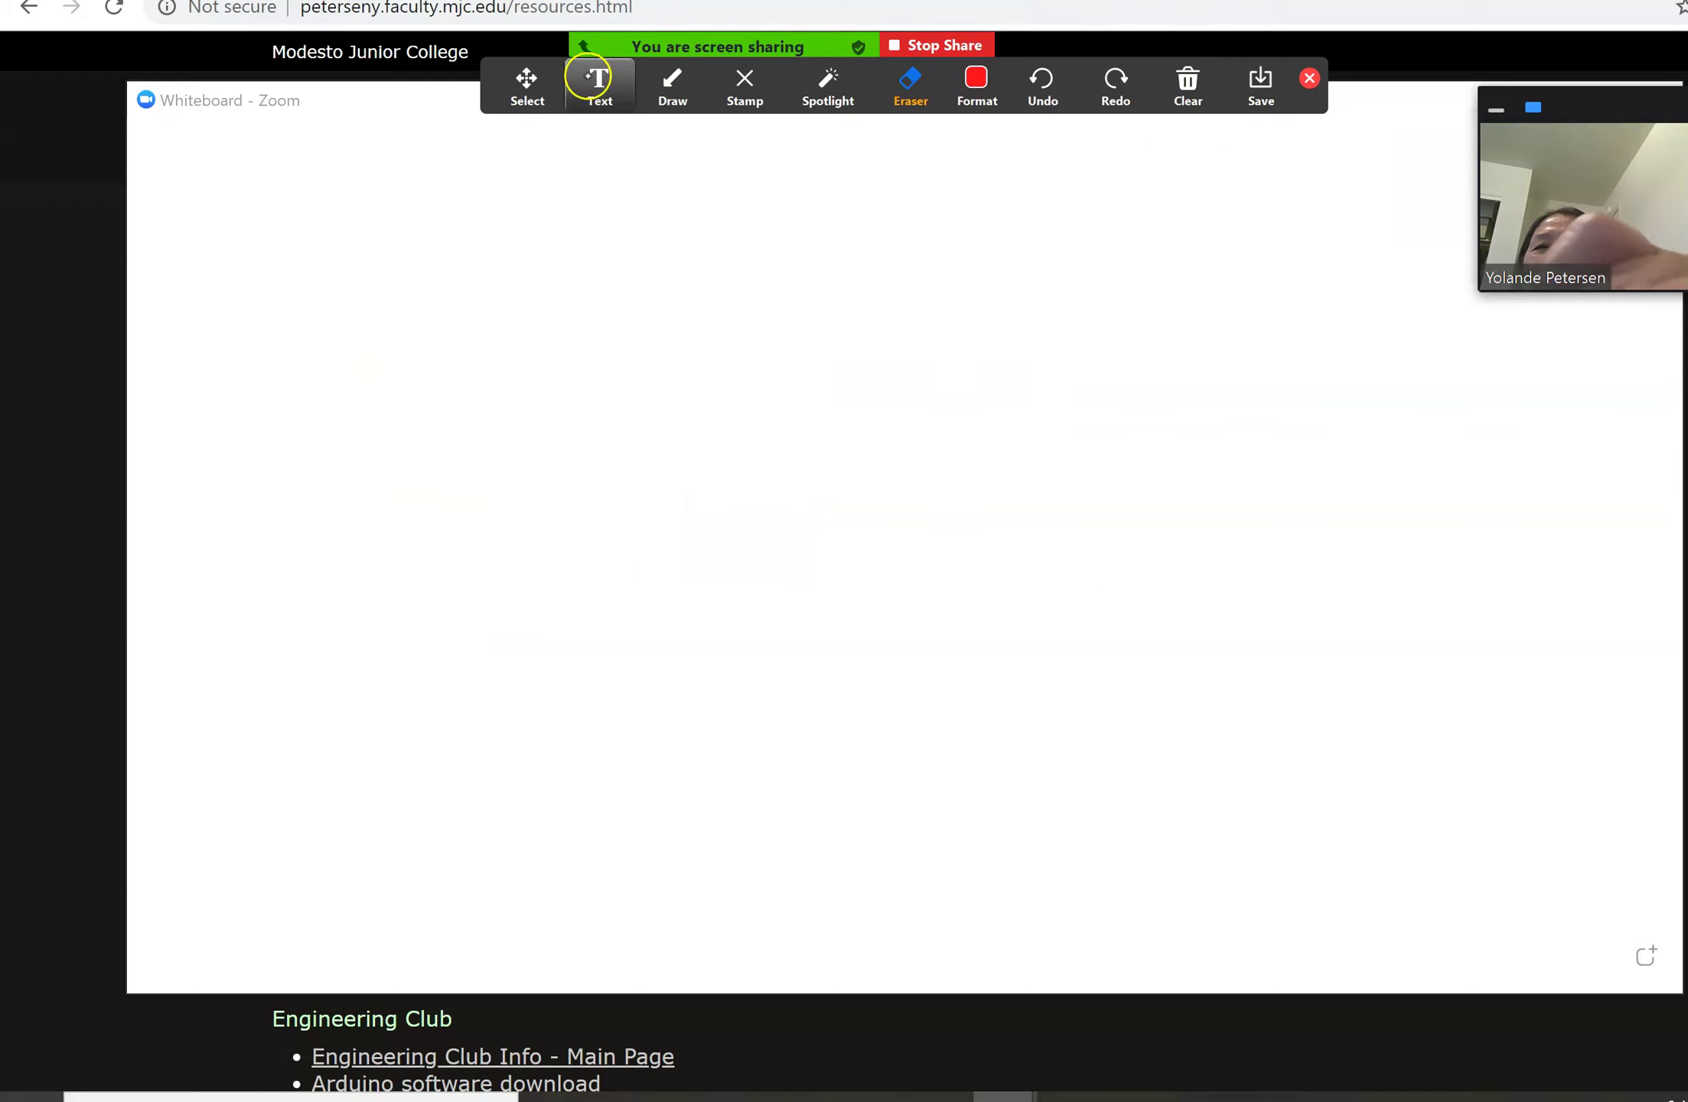
# Draw two red freehand curves in the upper-left half of the whiteboard
pyautogui.click(671, 74)
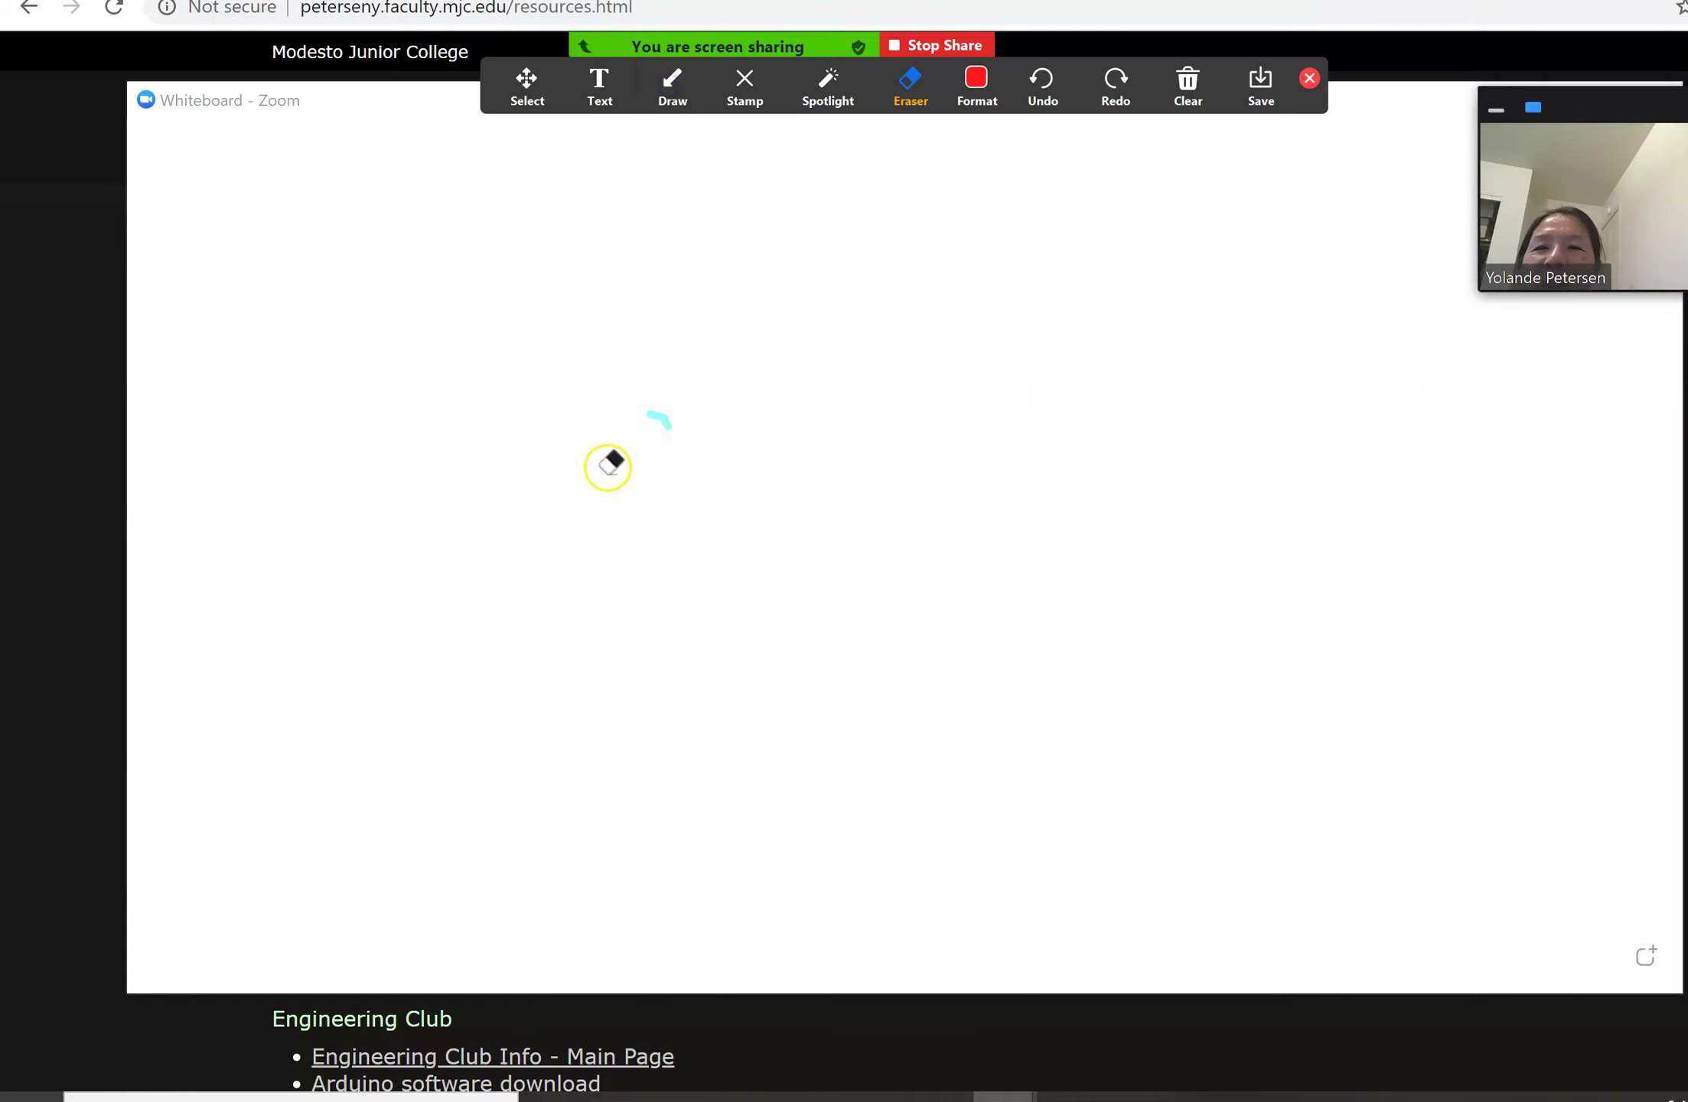
pyautogui.click(696, 86)
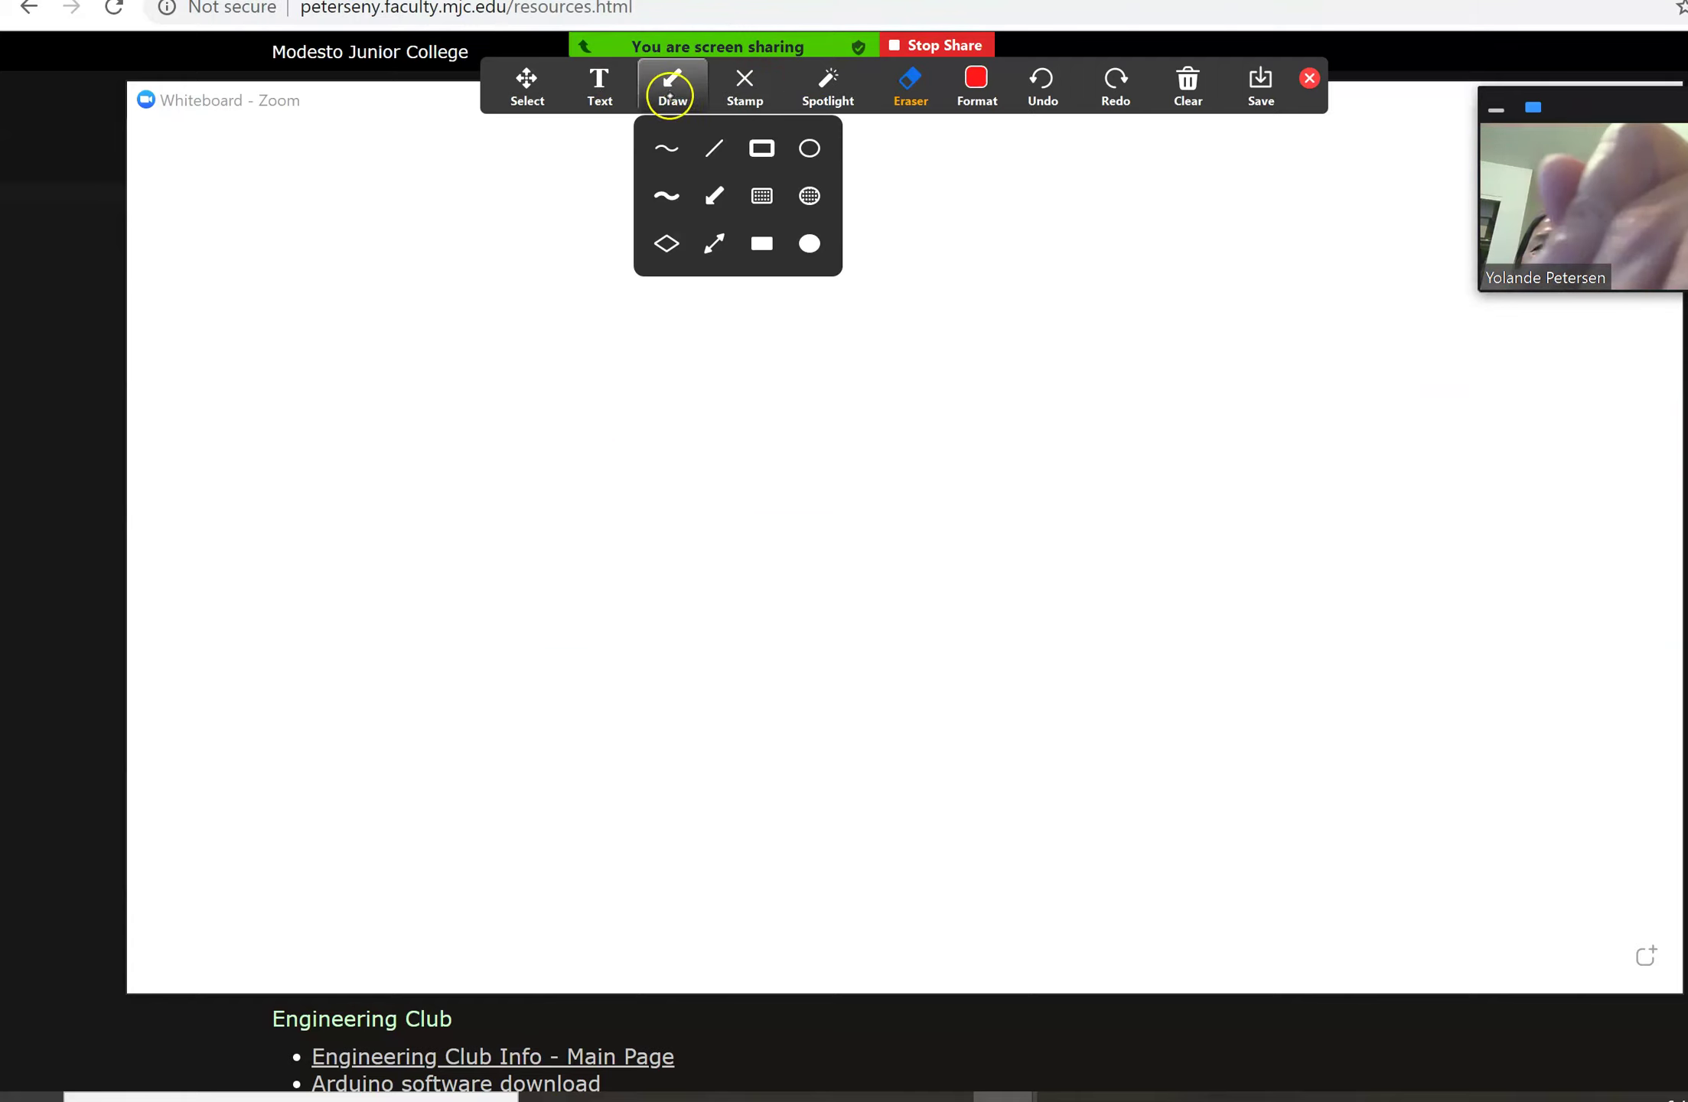
pyautogui.click(663, 157)
pyautogui.moveTo(493, 424); pyautogui.dragTo(627, 397)
pyautogui.moveTo(641, 309)
pyautogui.mouseDown()
pyautogui.moveTo(648, 294)
pyautogui.moveTo(746, 308)
pyautogui.mouseUp()
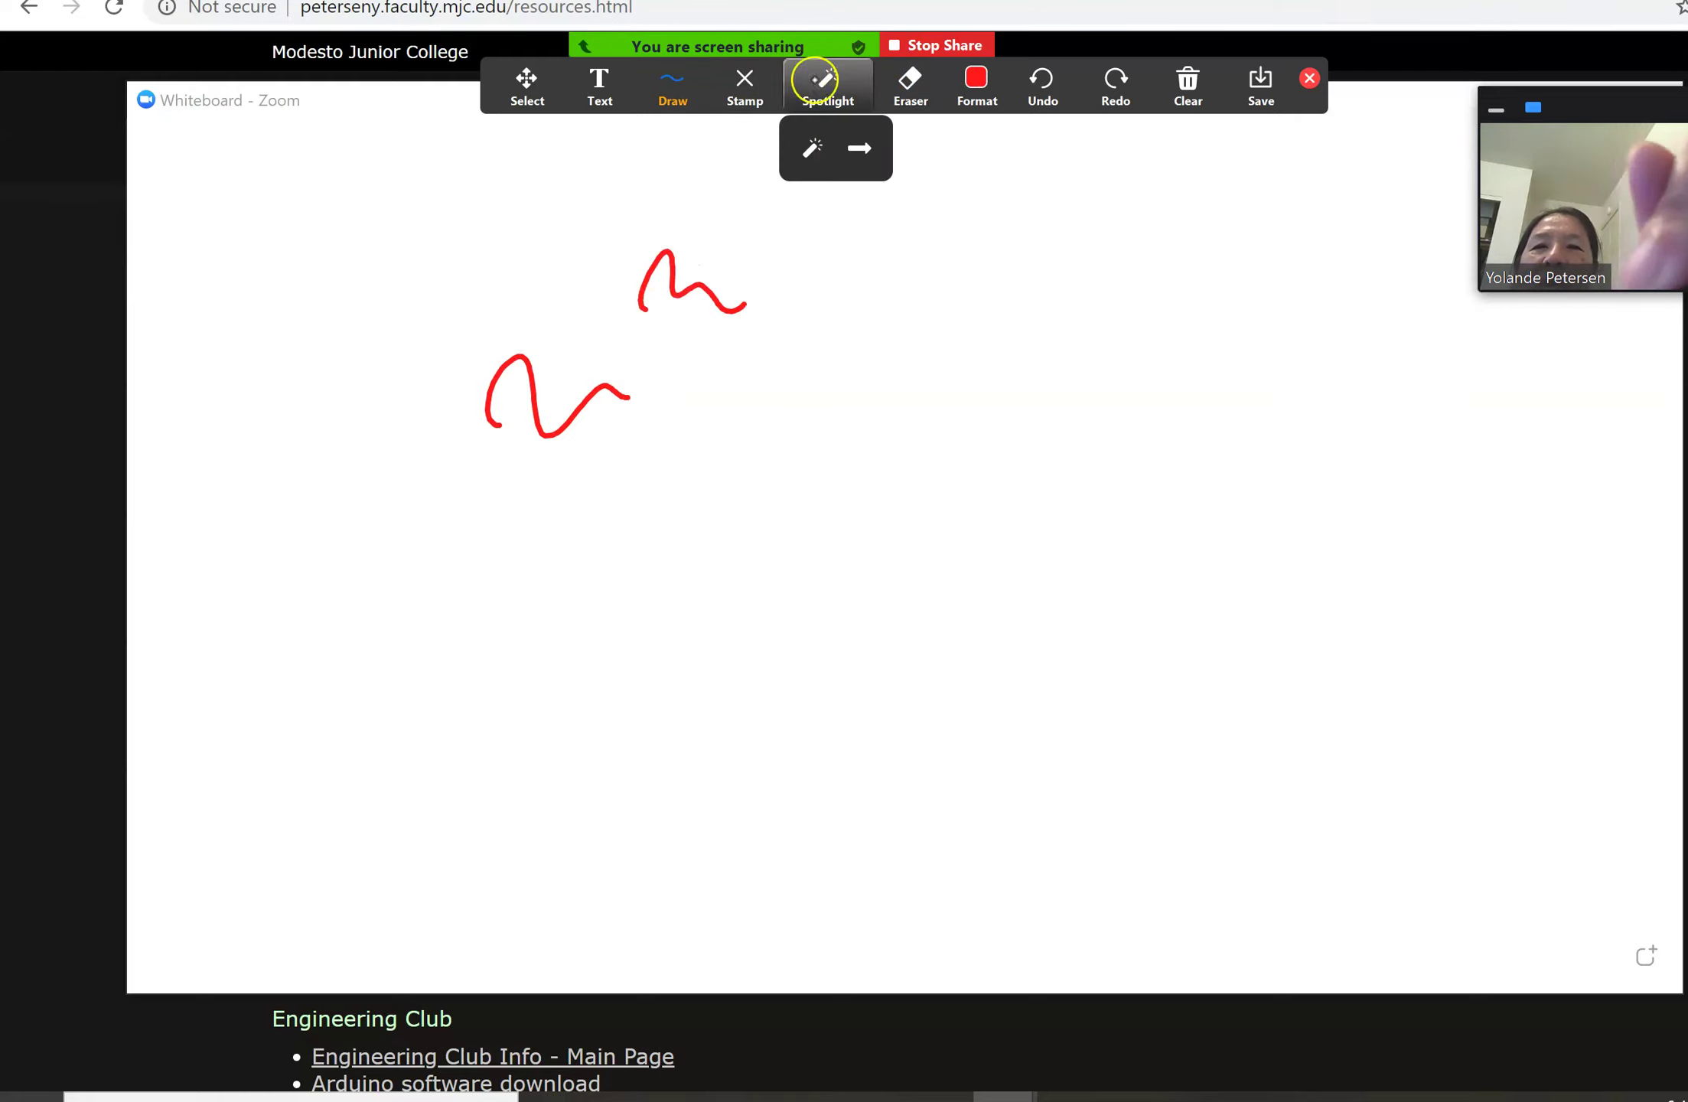
# Scatter ten heart stamps to the right of the curves and save the whiteboard
pyautogui.moveTo(828, 83)
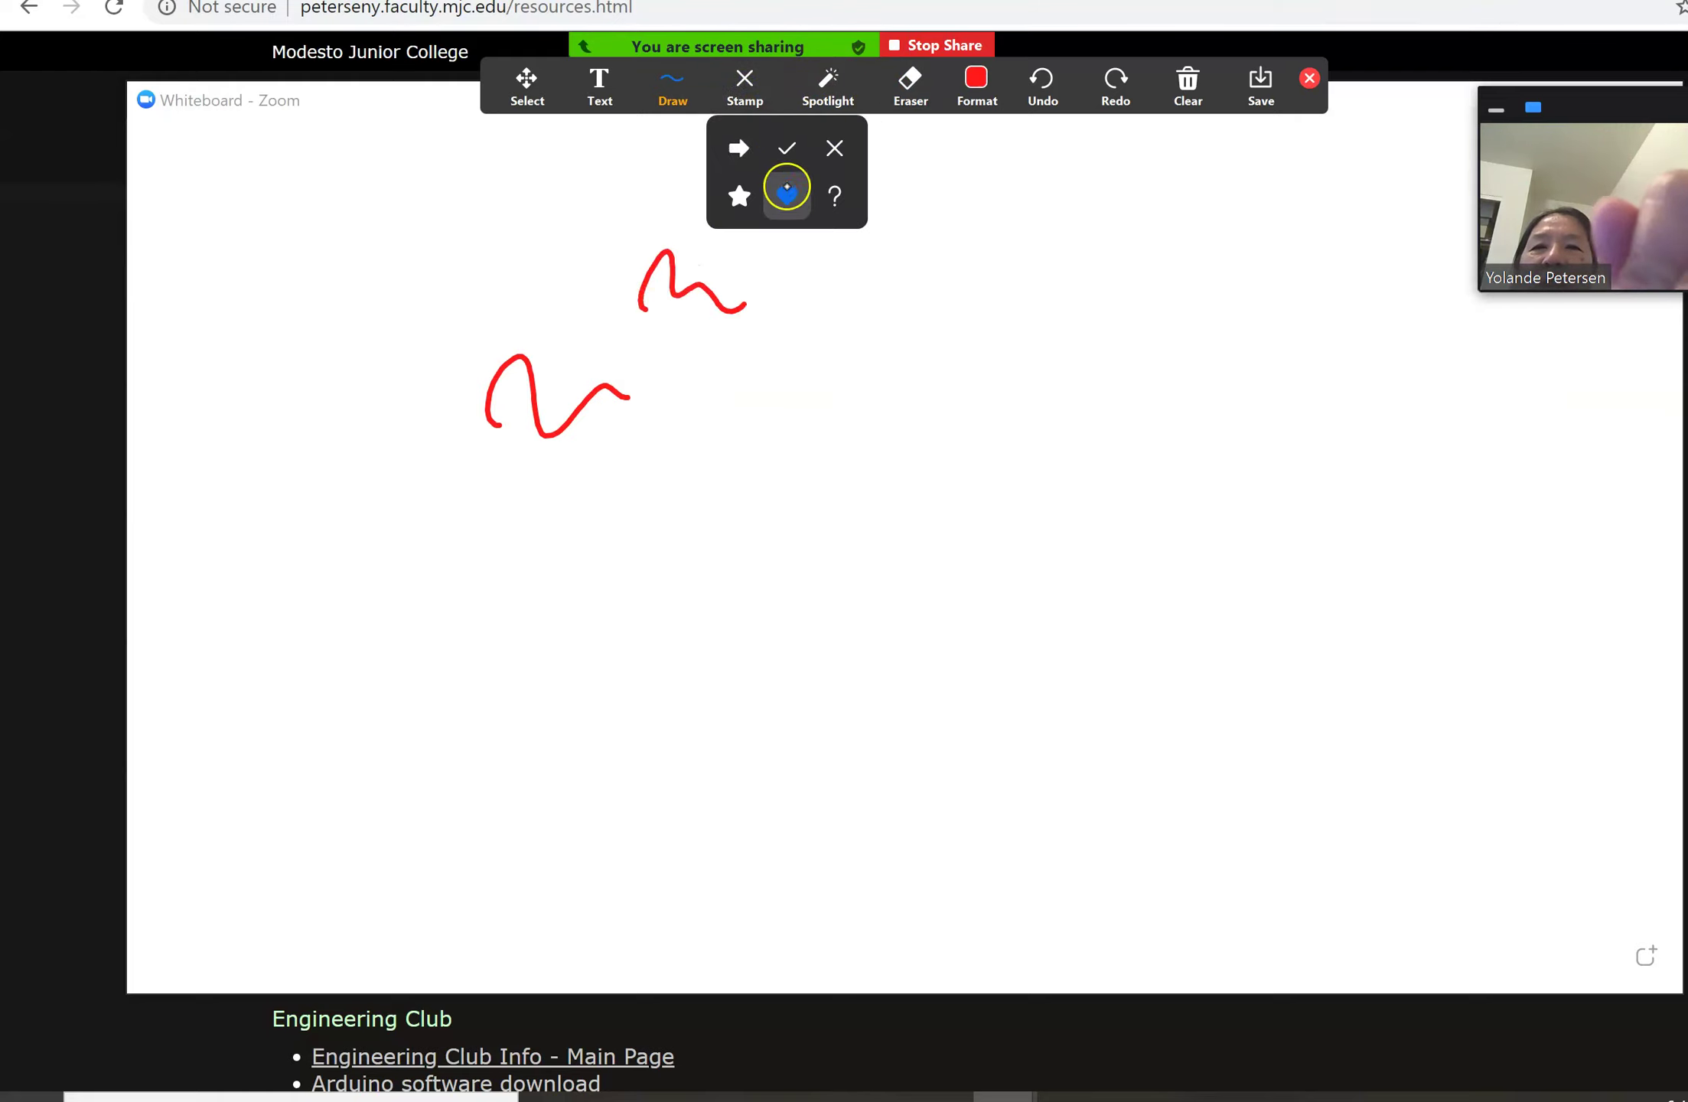
pyautogui.click(783, 188)
pyautogui.click(1025, 446)
pyautogui.click(907, 485)
pyautogui.click(1064, 513)
pyautogui.click(1173, 508)
pyautogui.click(1089, 275)
pyautogui.click(872, 269)
pyautogui.click(1030, 692)
pyautogui.click(923, 776)
pyautogui.click(1246, 700)
pyautogui.click(1370, 641)
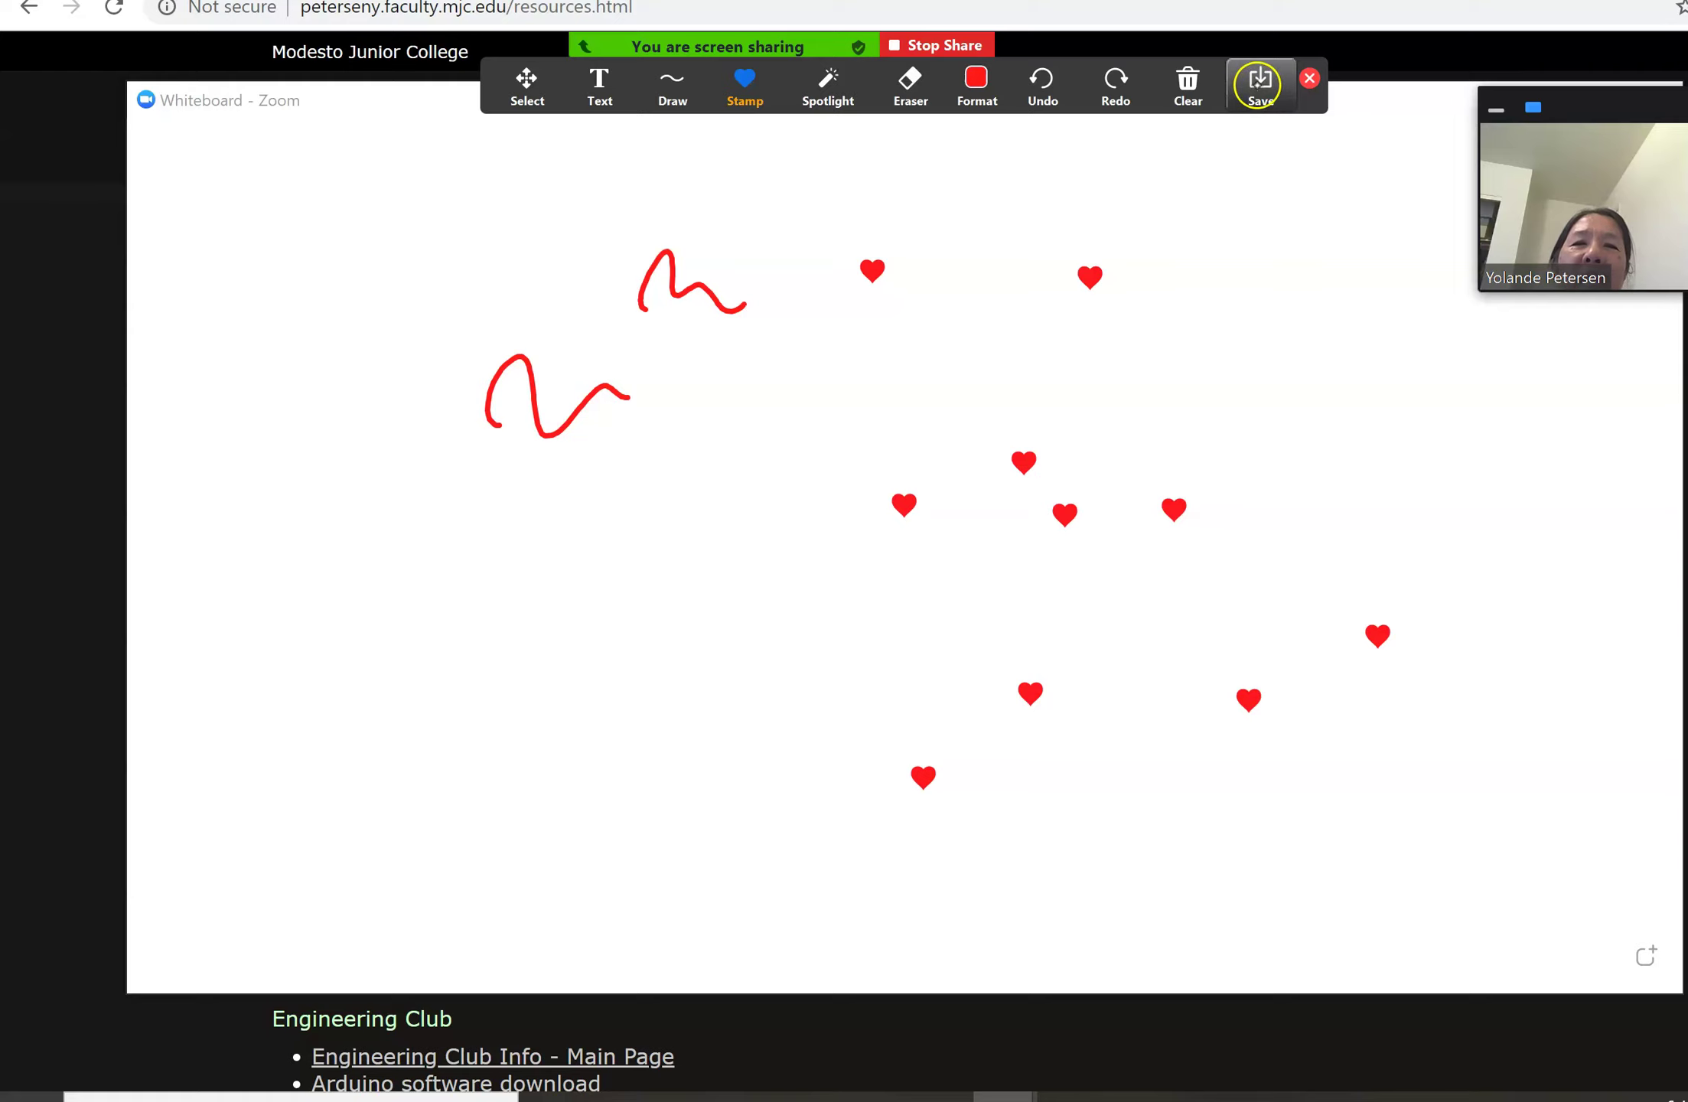
pyautogui.click(1257, 83)
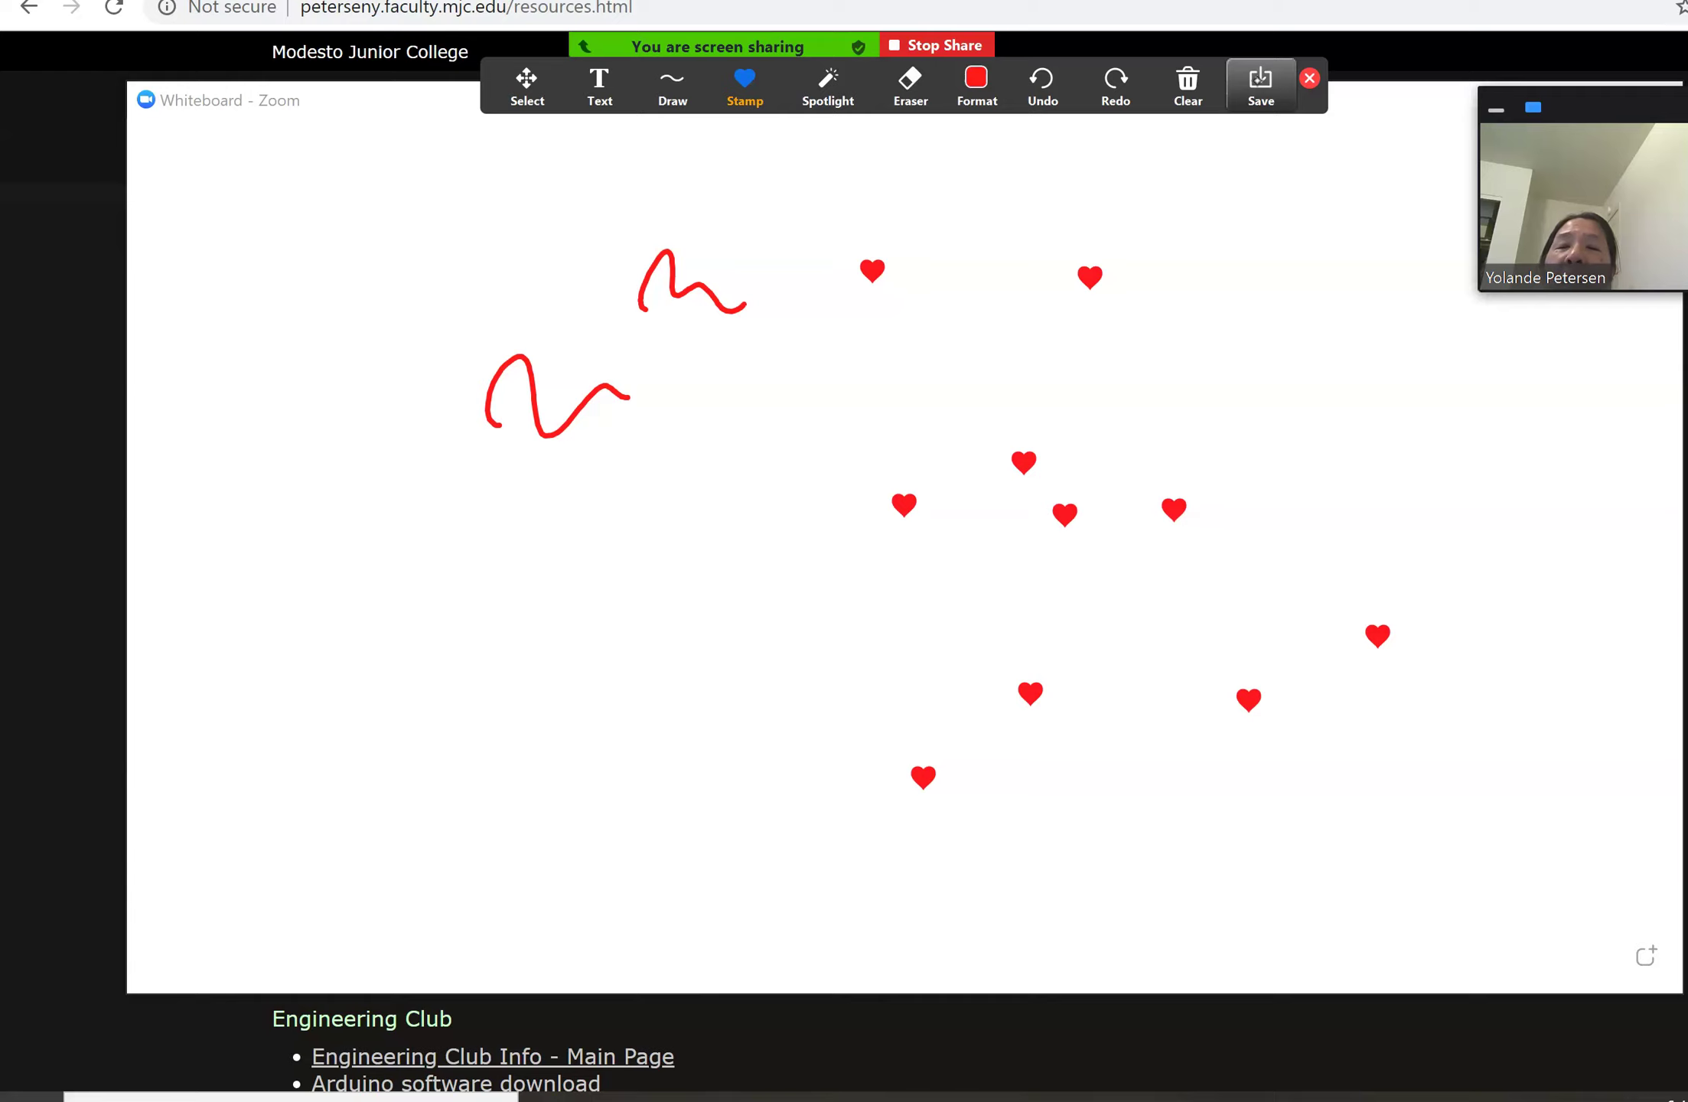
# Place two more heart stamps: one at the right end of the upper row and one below the red curves
pyautogui.click(1274, 309)
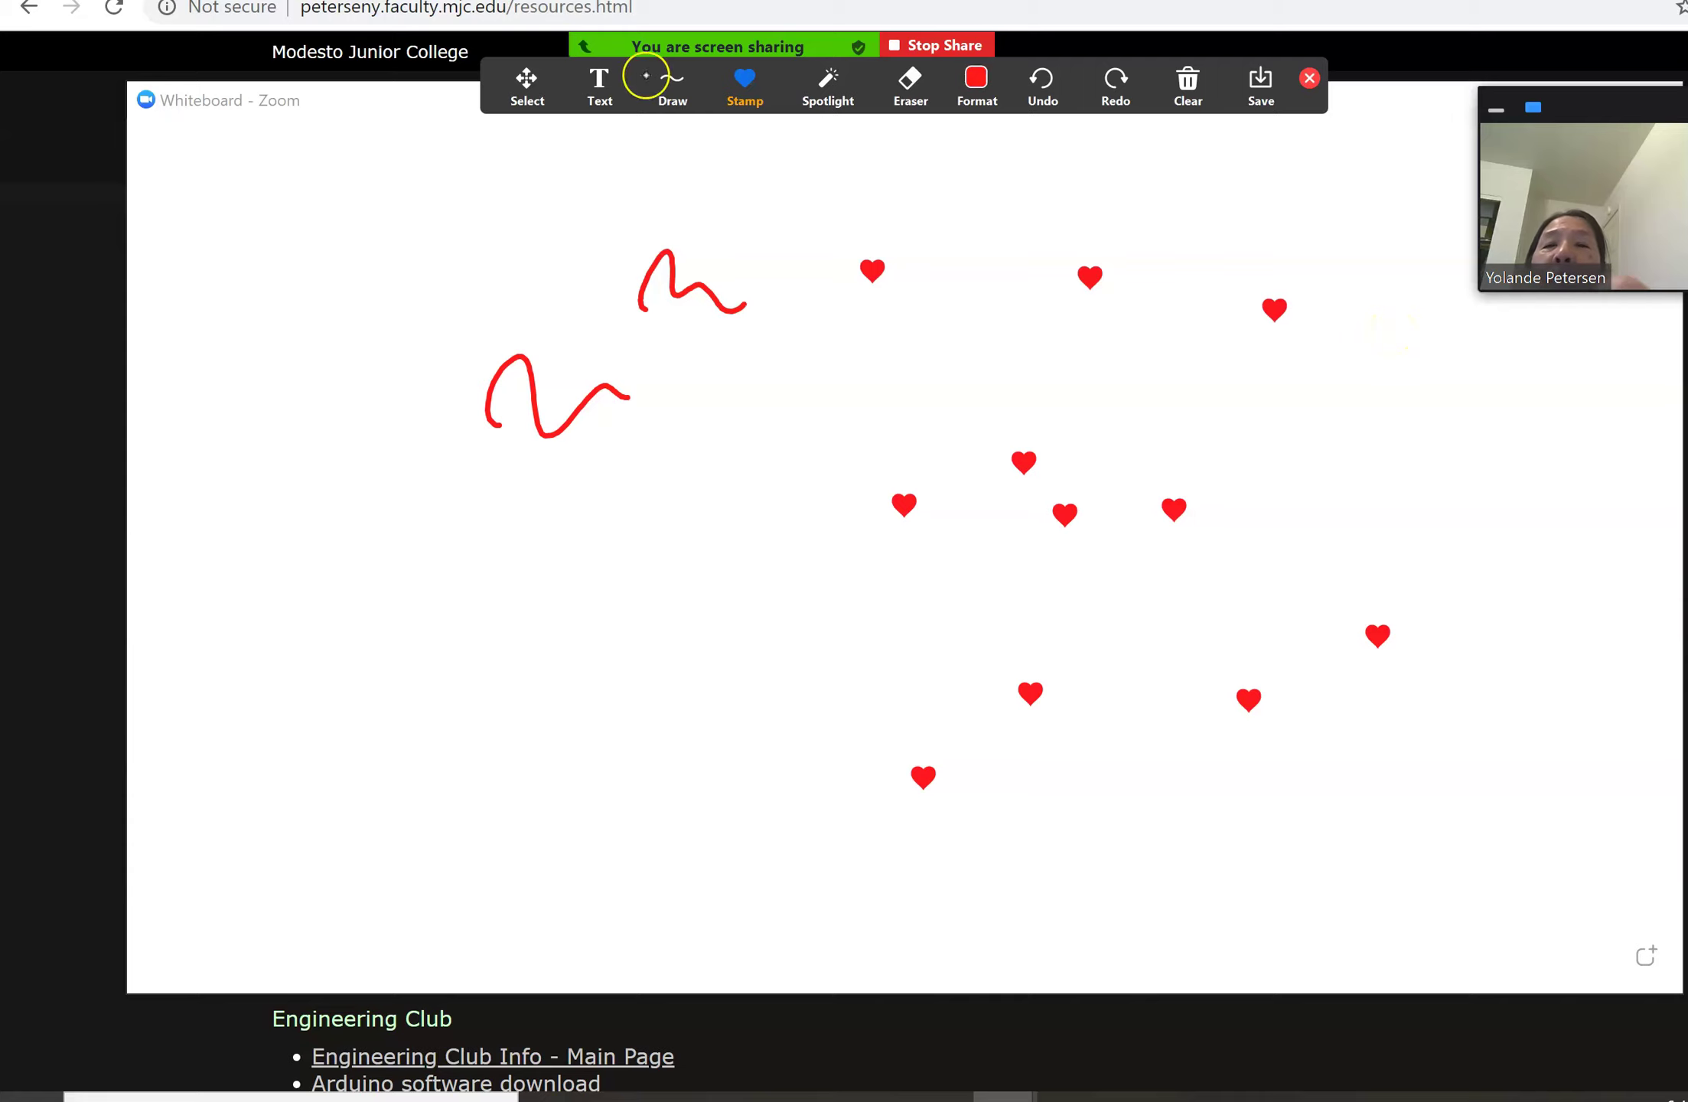
pyautogui.click(528, 622)
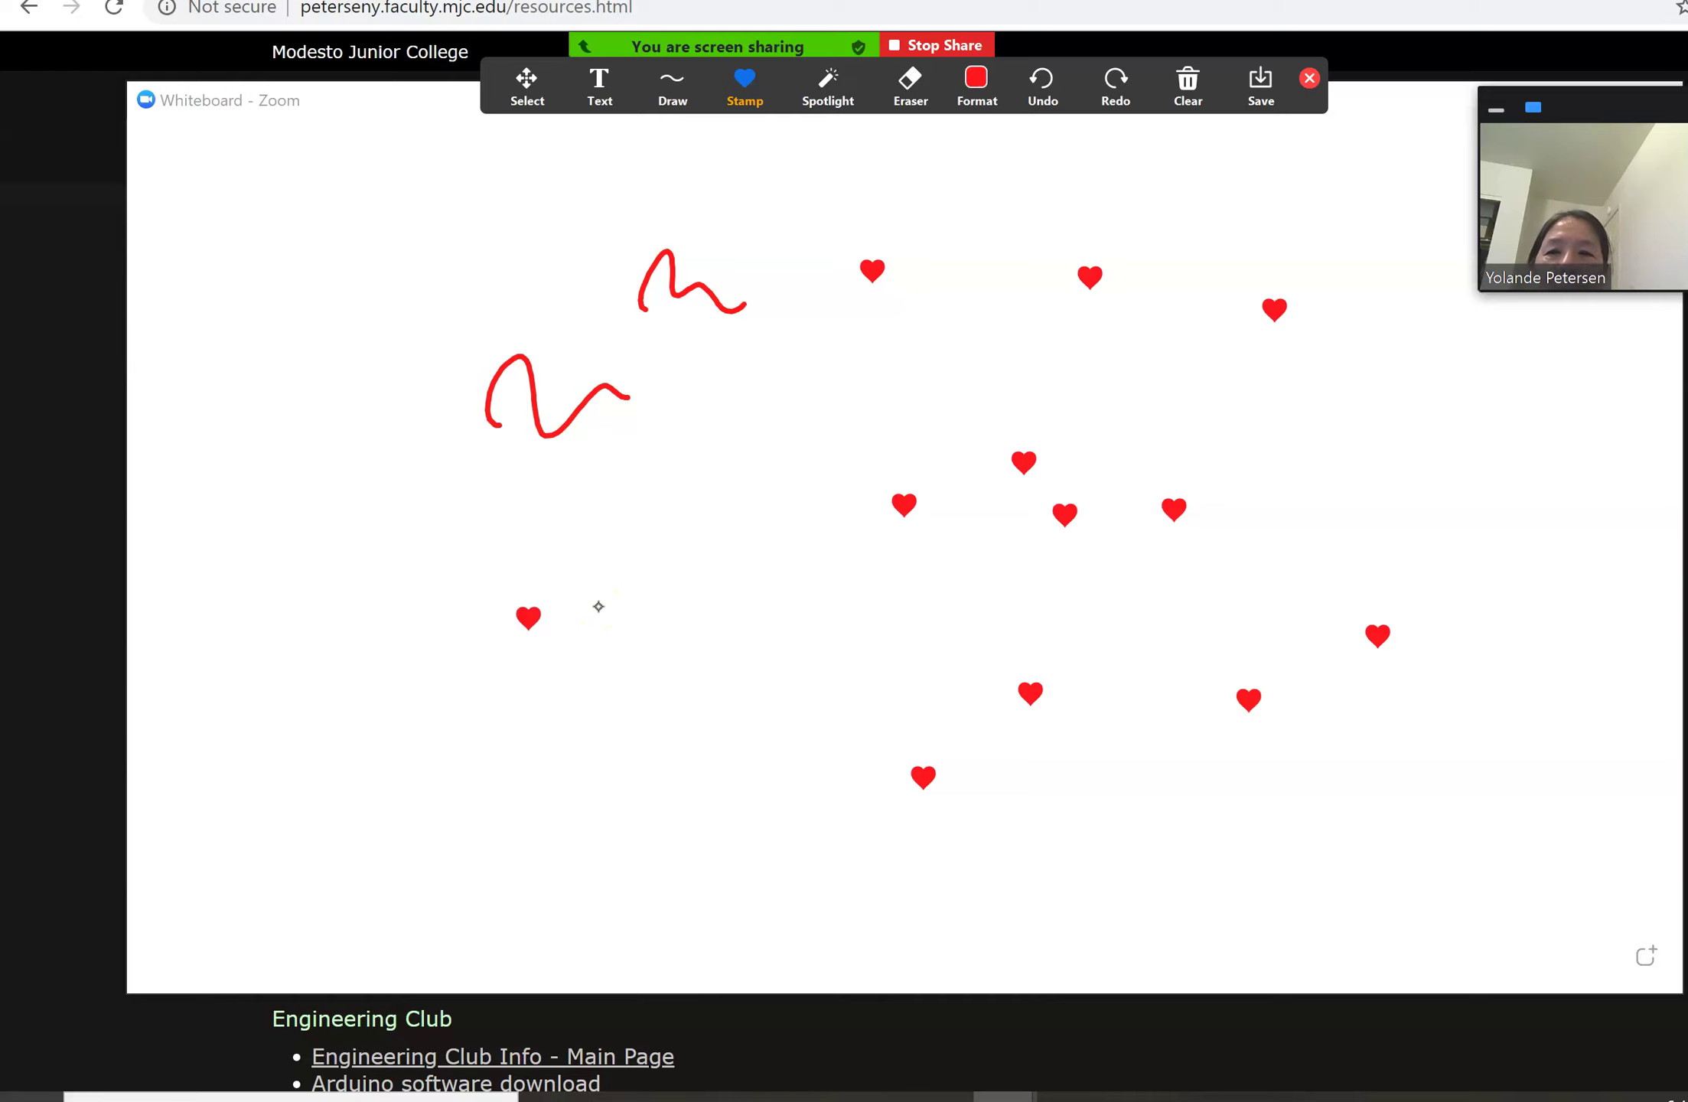
# Switch to the Word document and circle the Annotate option in the View Options picture with the green pen
pyautogui.click(1135, 1098)
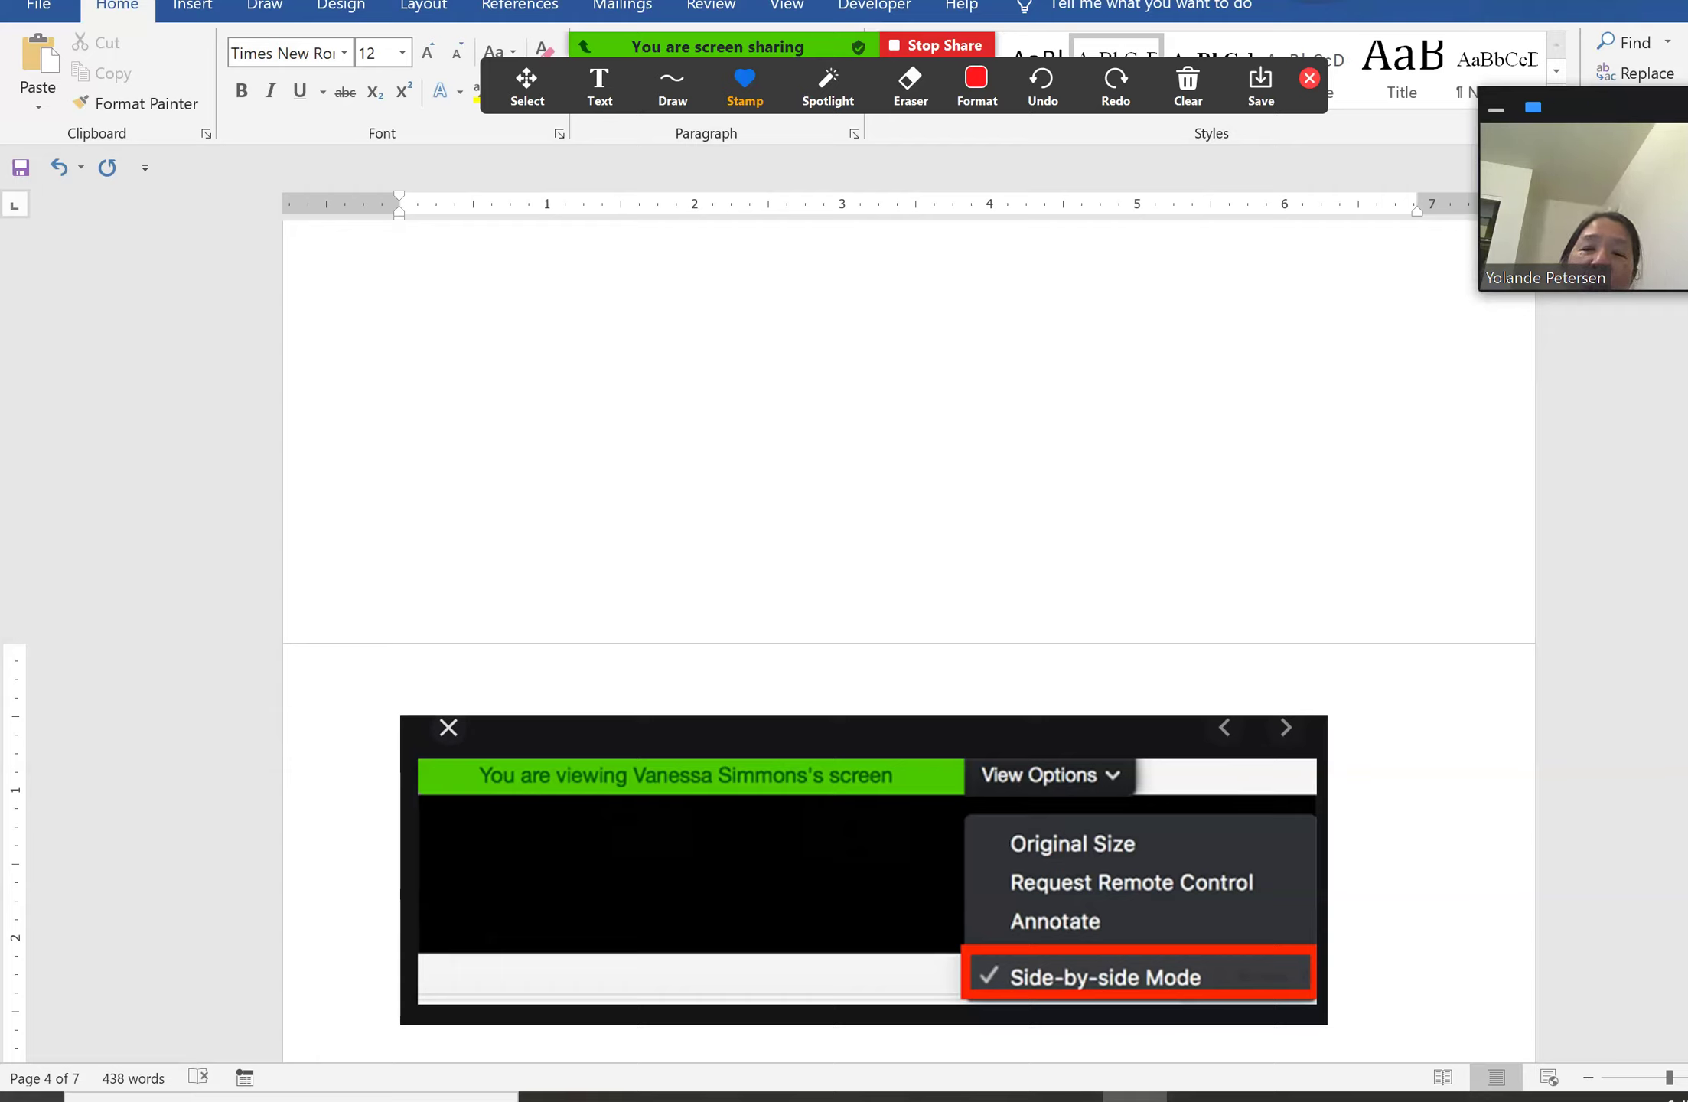
pyautogui.click(264, 6)
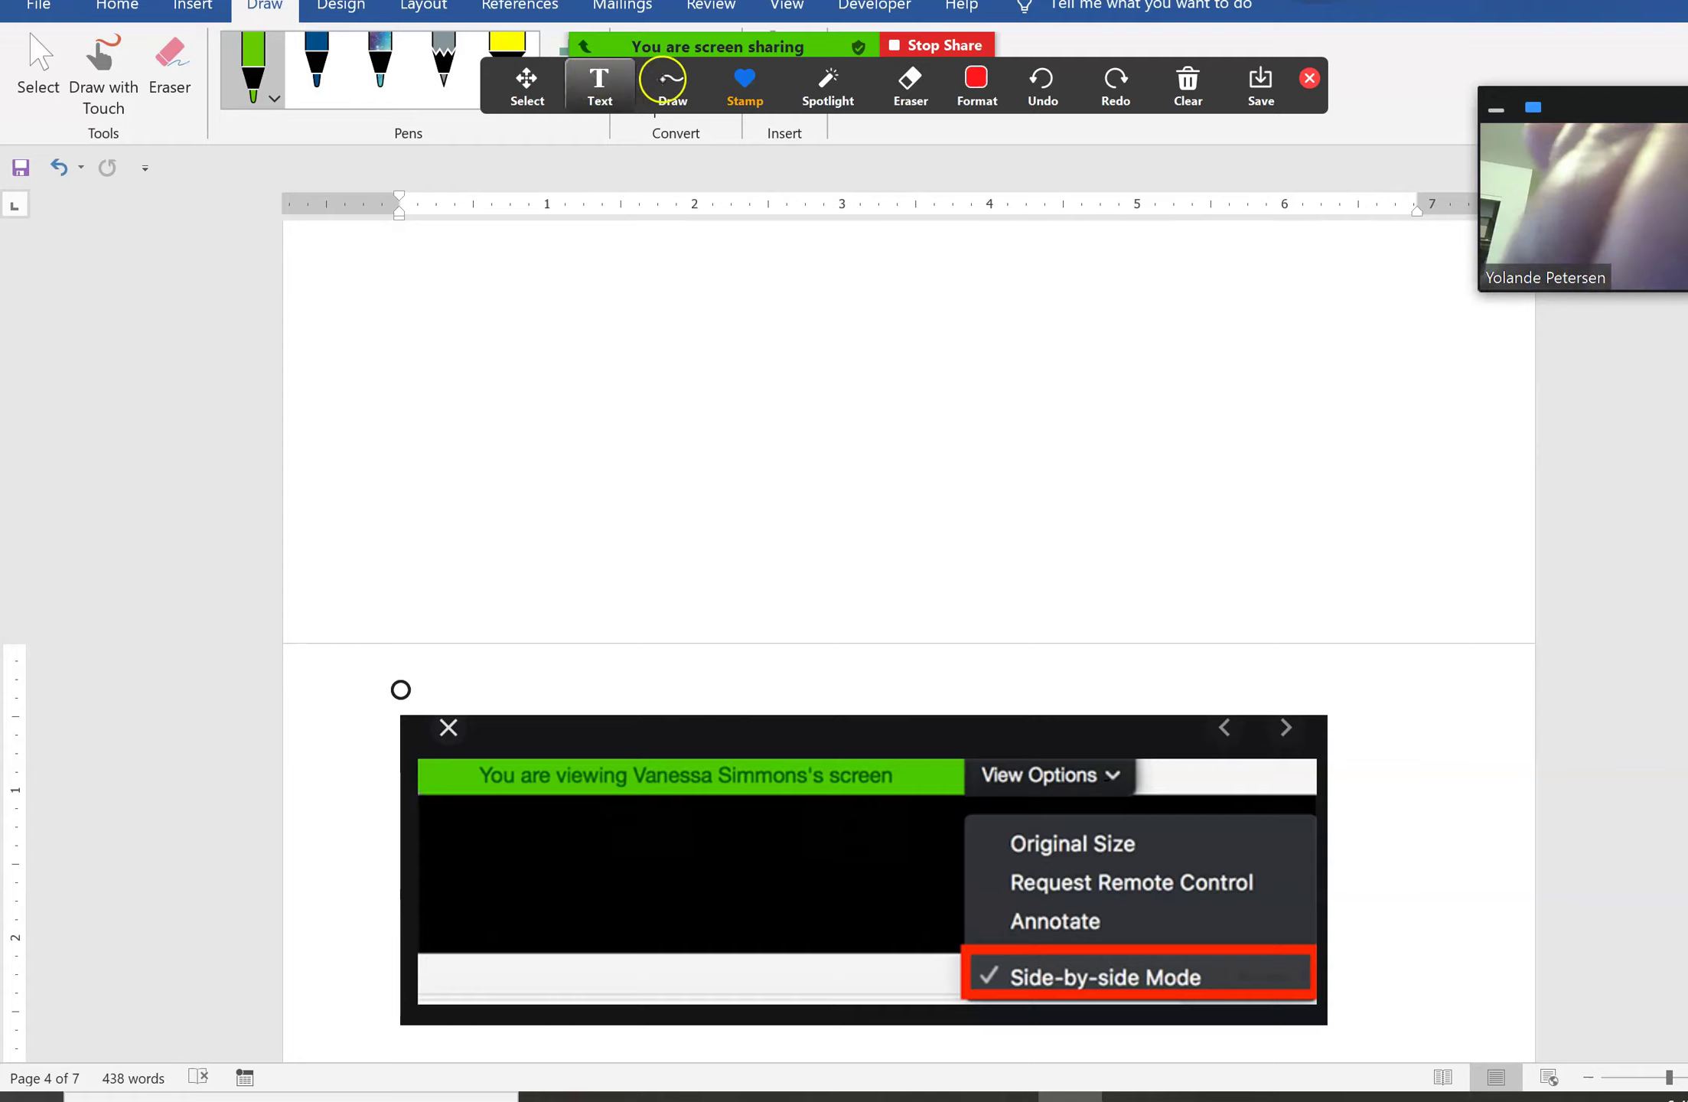
pyautogui.click(663, 78)
pyautogui.moveTo(739, 40)
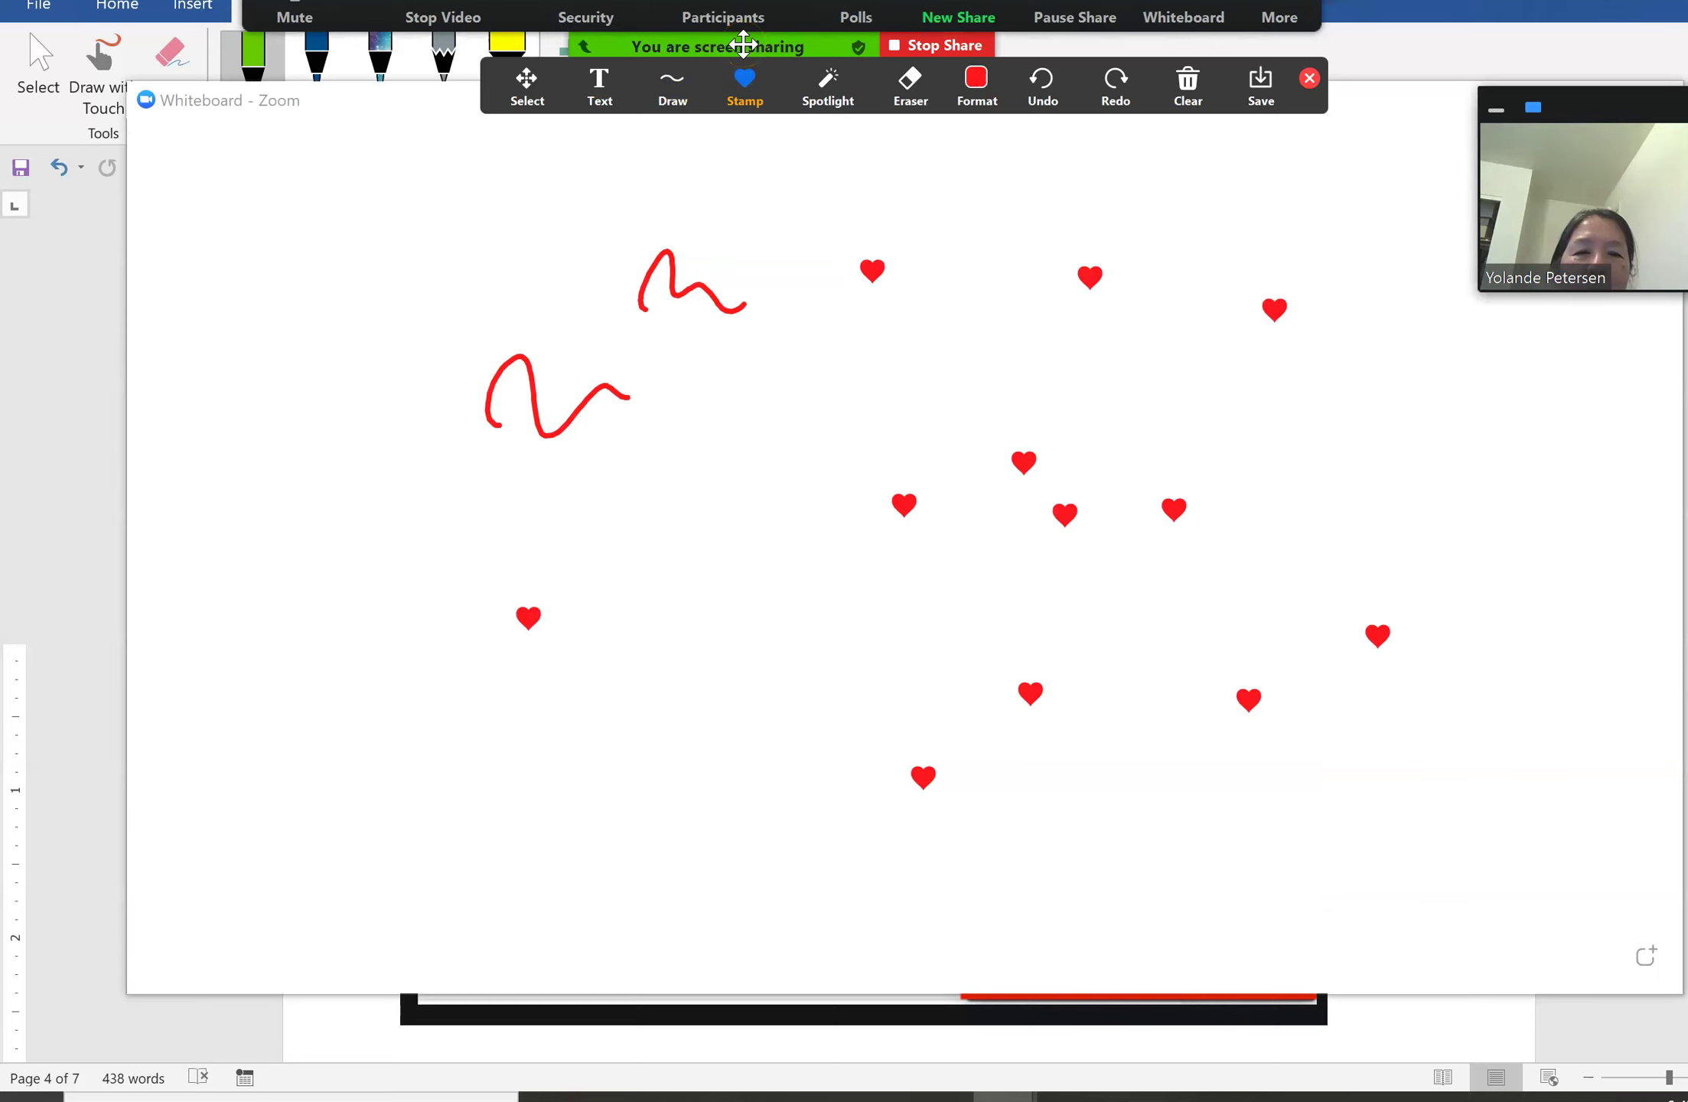
pyautogui.hotkey('alt', 'Tab')
pyautogui.moveTo(1122, 955); pyautogui.dragTo(976, 880)
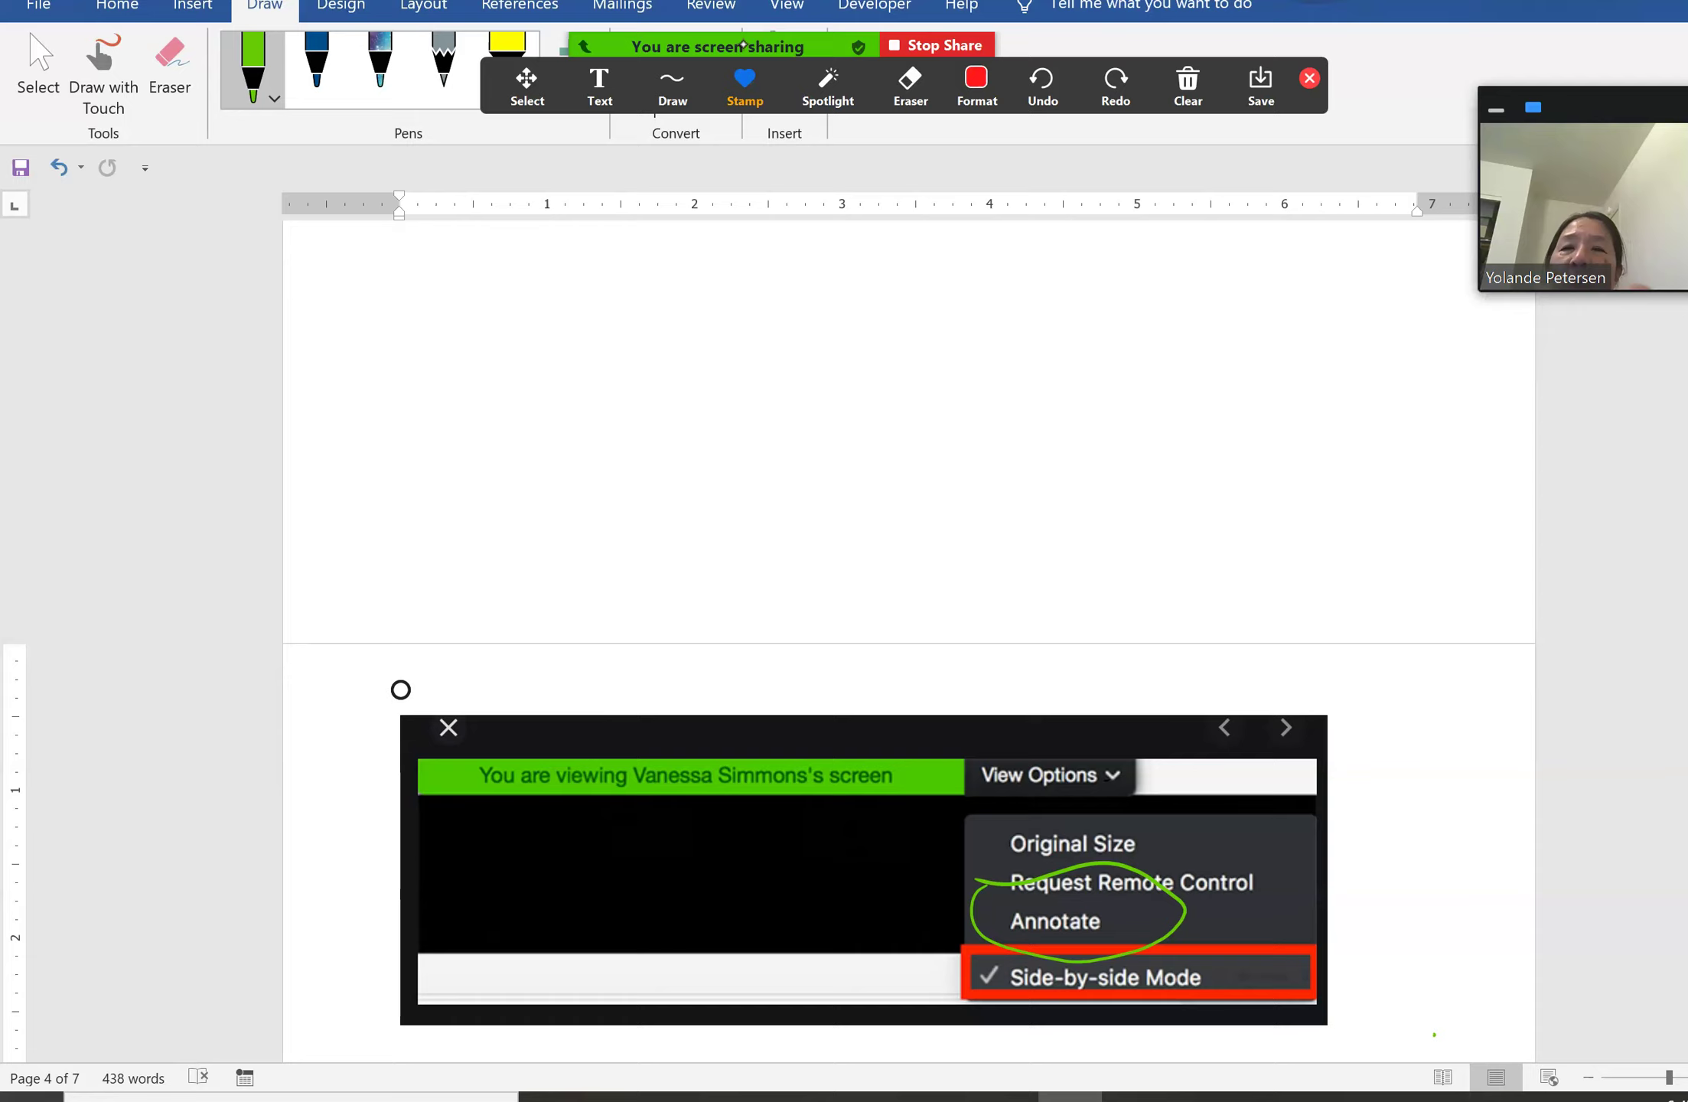
# Choose the yellow highlighter in Word and view the drawing shapes offered by Zoom's annotation tools
pyautogui.click(488, 46)
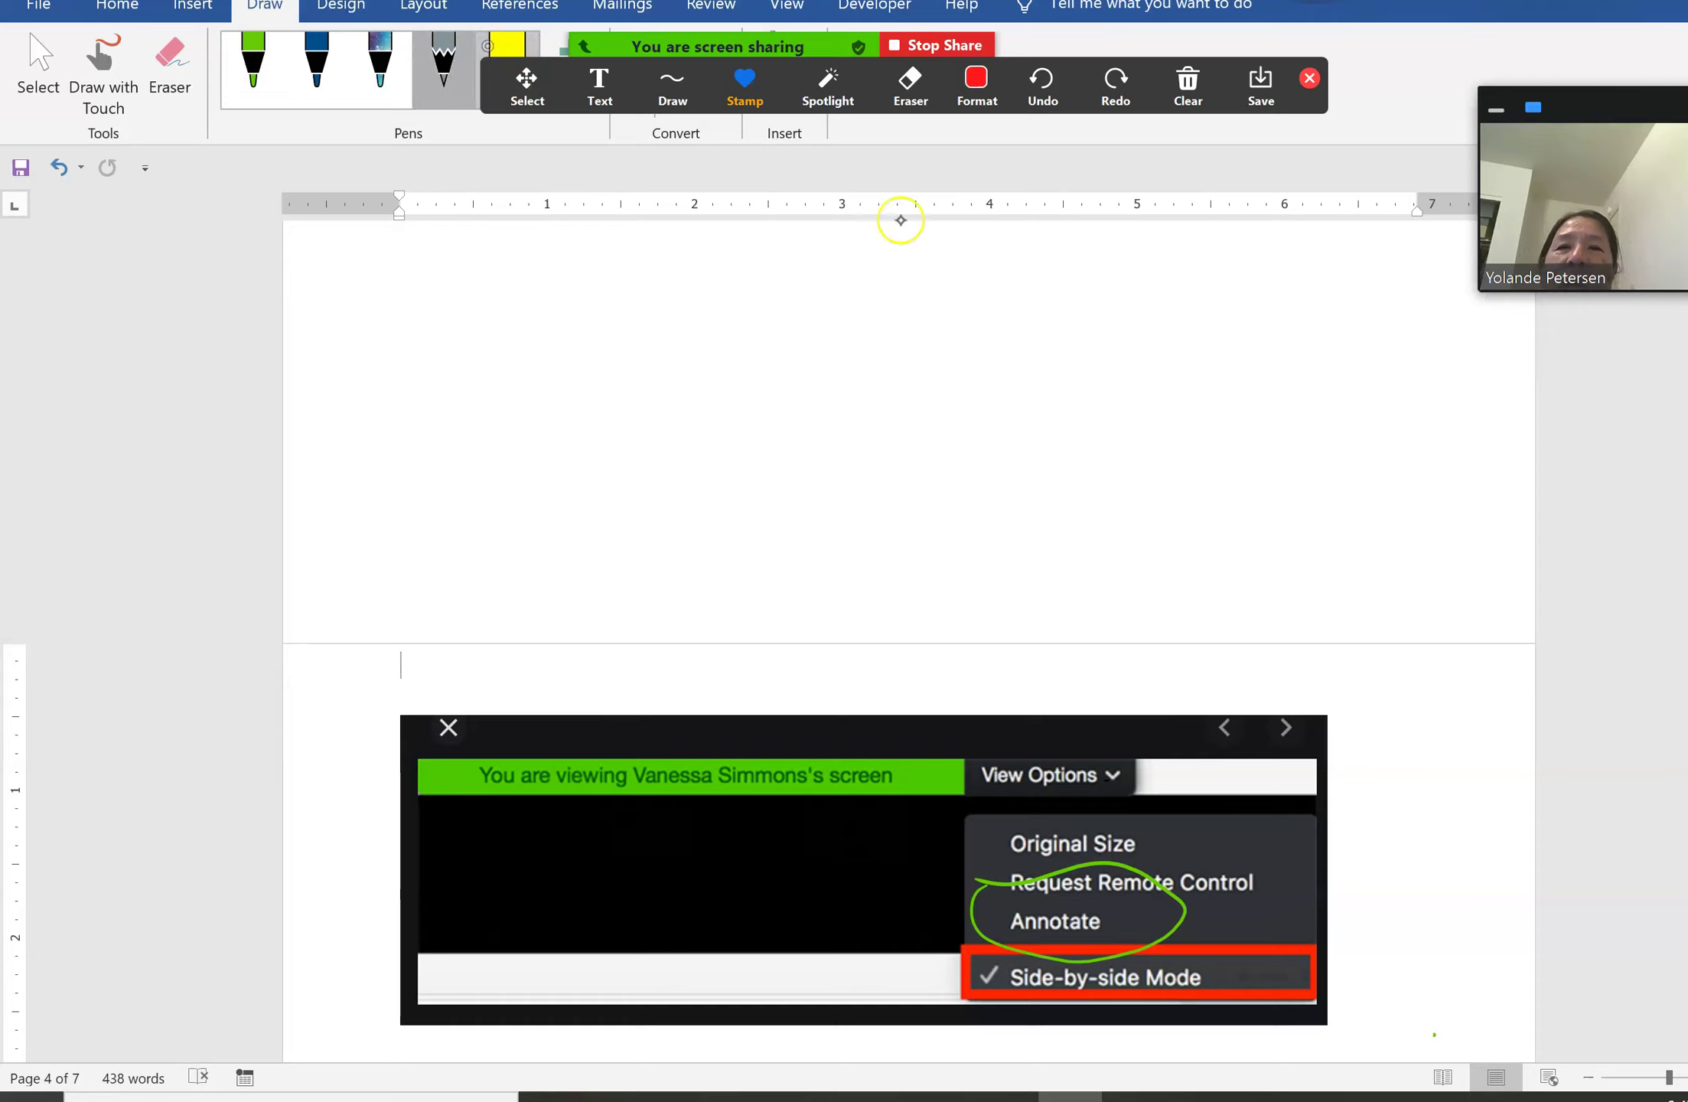
pyautogui.click(673, 76)
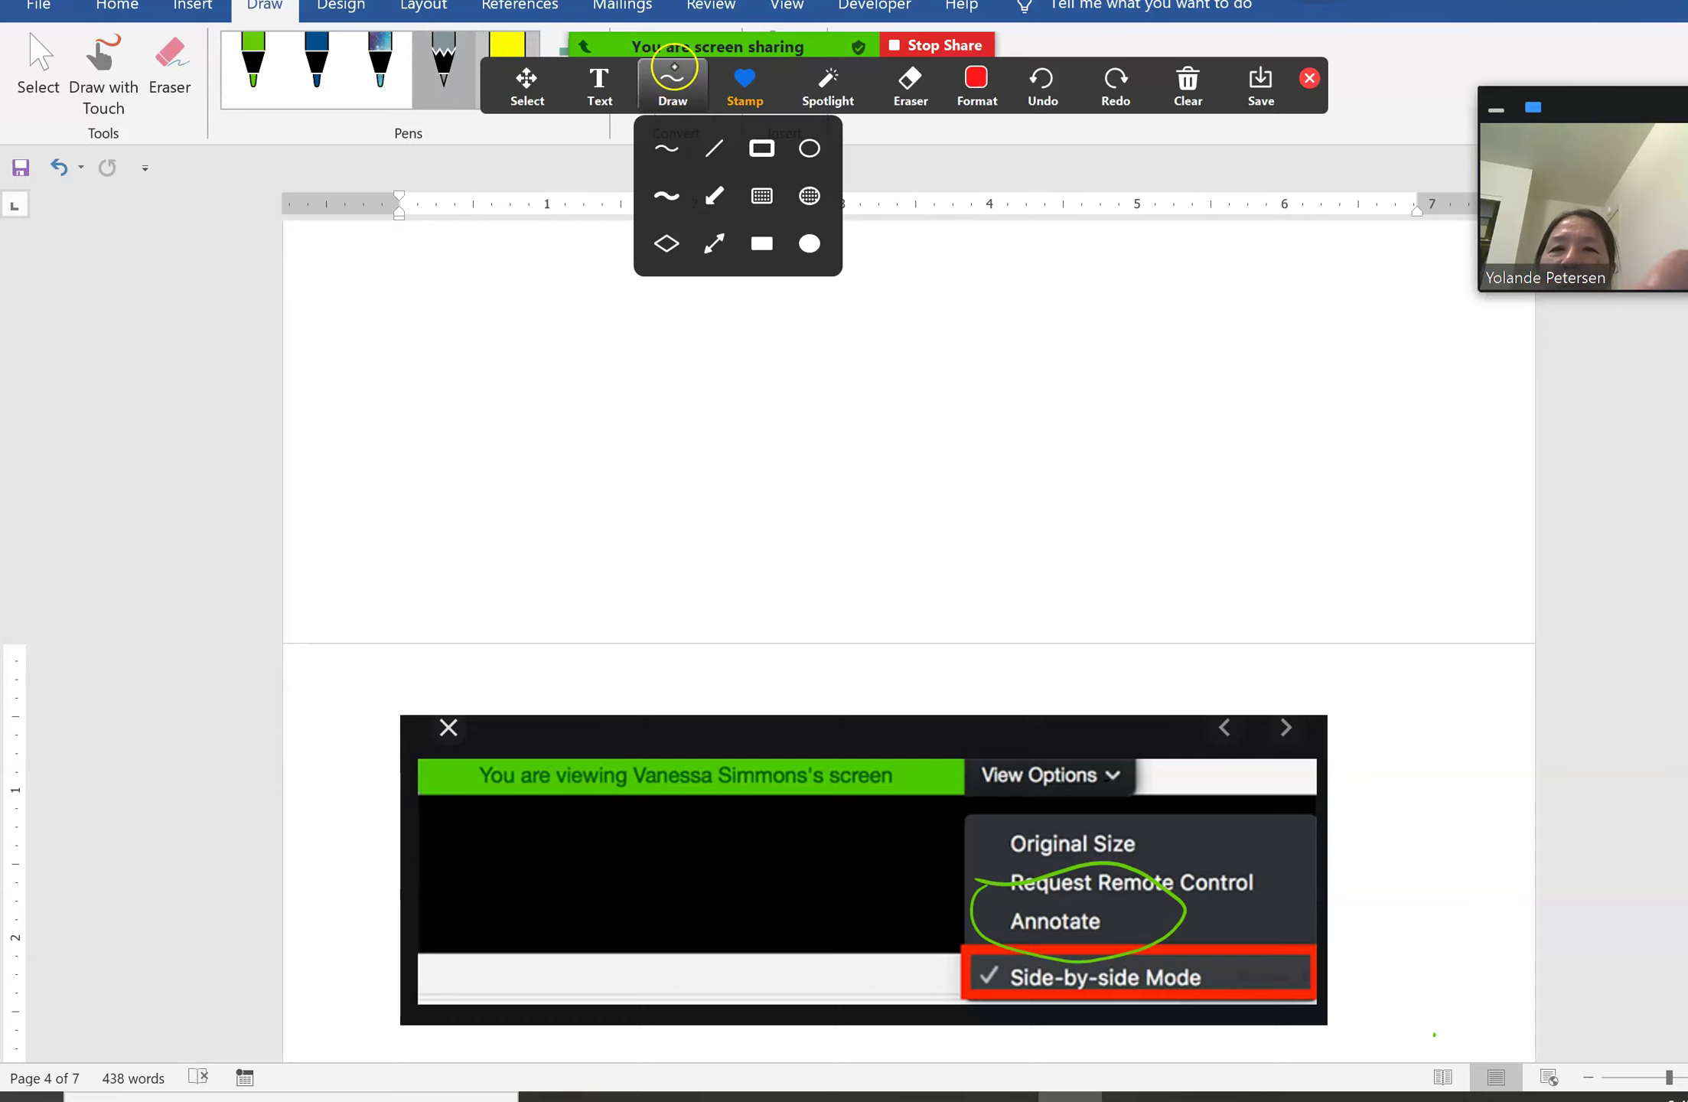
pyautogui.click(672, 67)
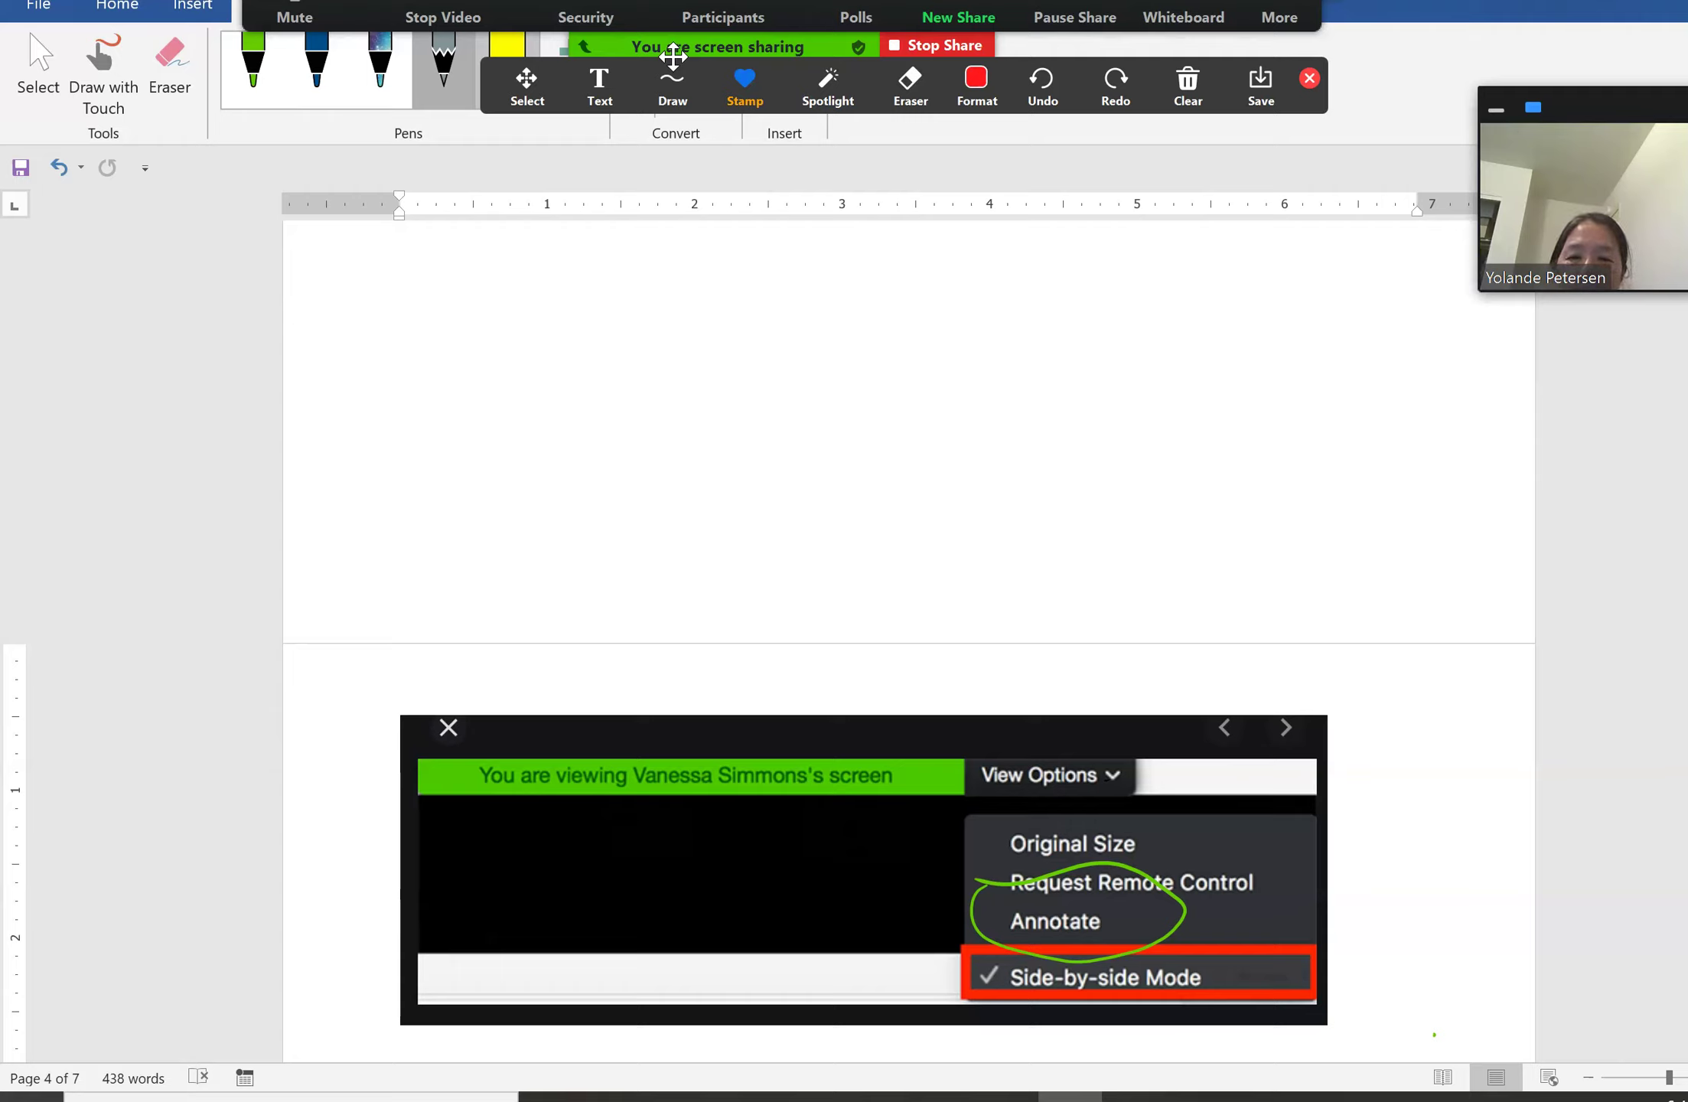
# Review the document's section on protecting a class from vandalism, including the Security options and how to disable attendee annotation
pyautogui.scroll(20, 908, 642)
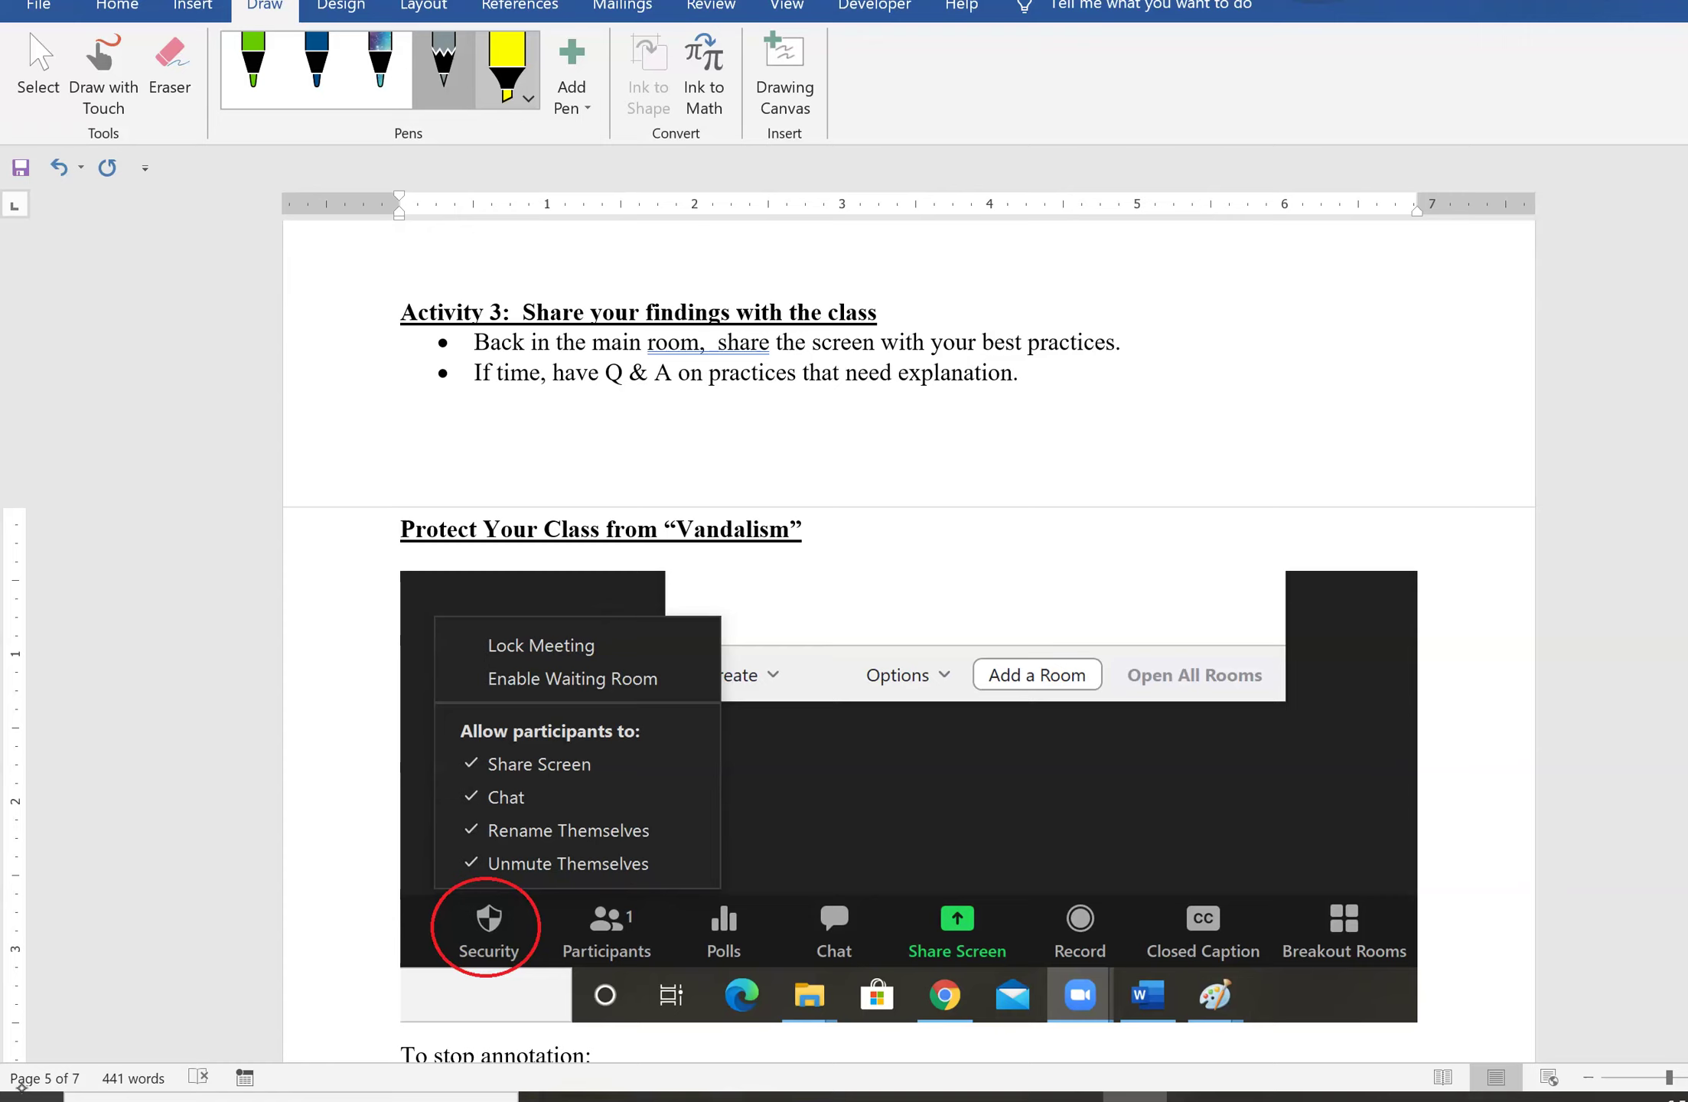
pyautogui.scroll(-6, 908, 689)
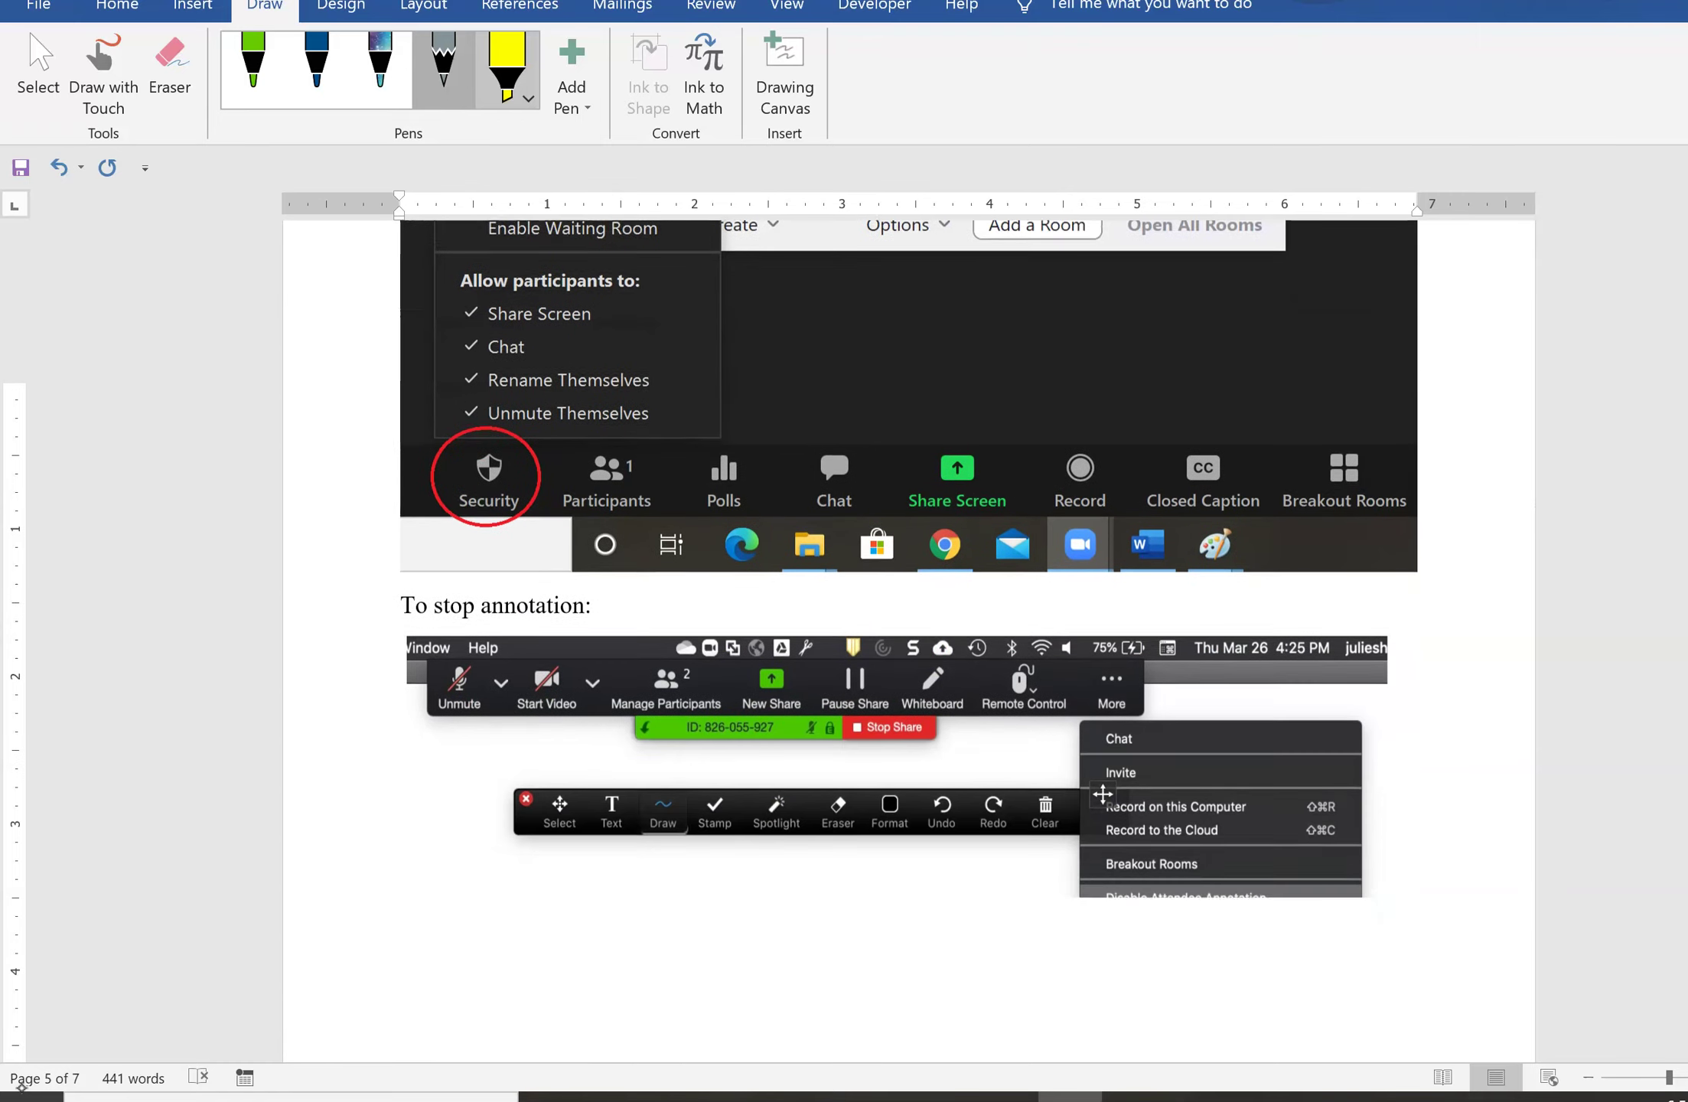
pyautogui.scroll(-2, 908, 641)
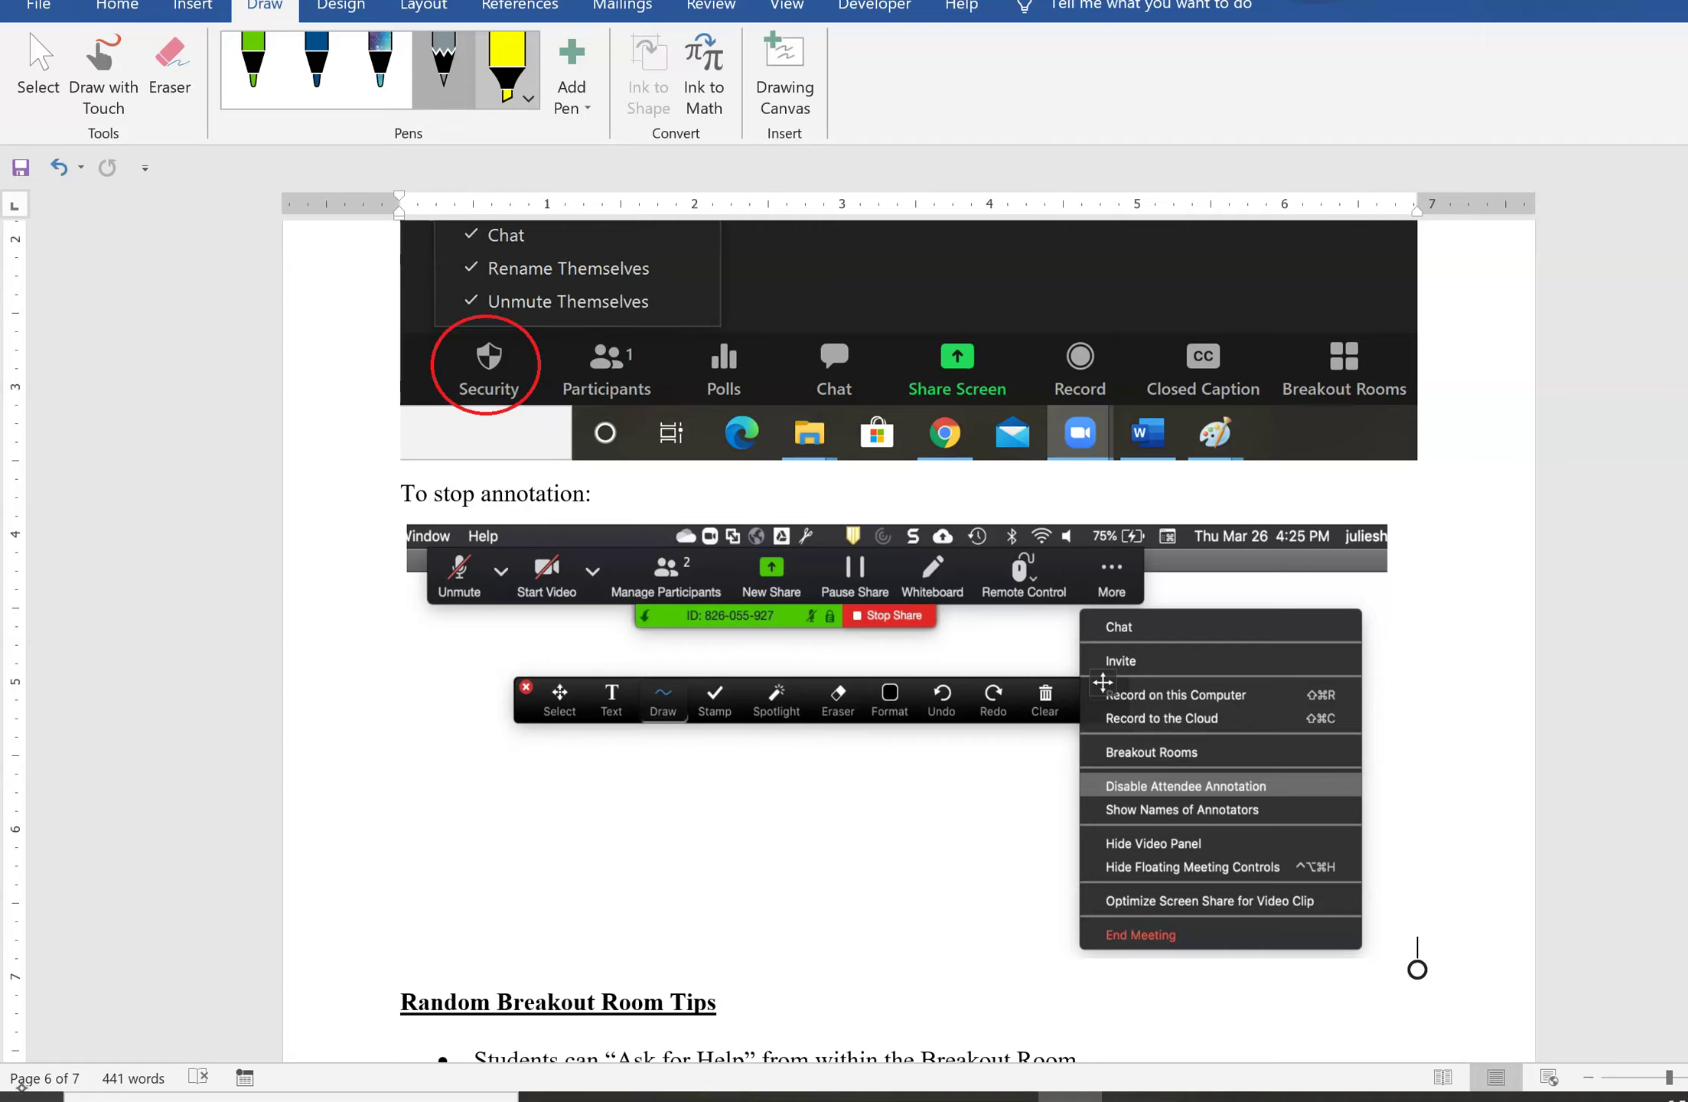
pyautogui.scroll(1, 1417, 969)
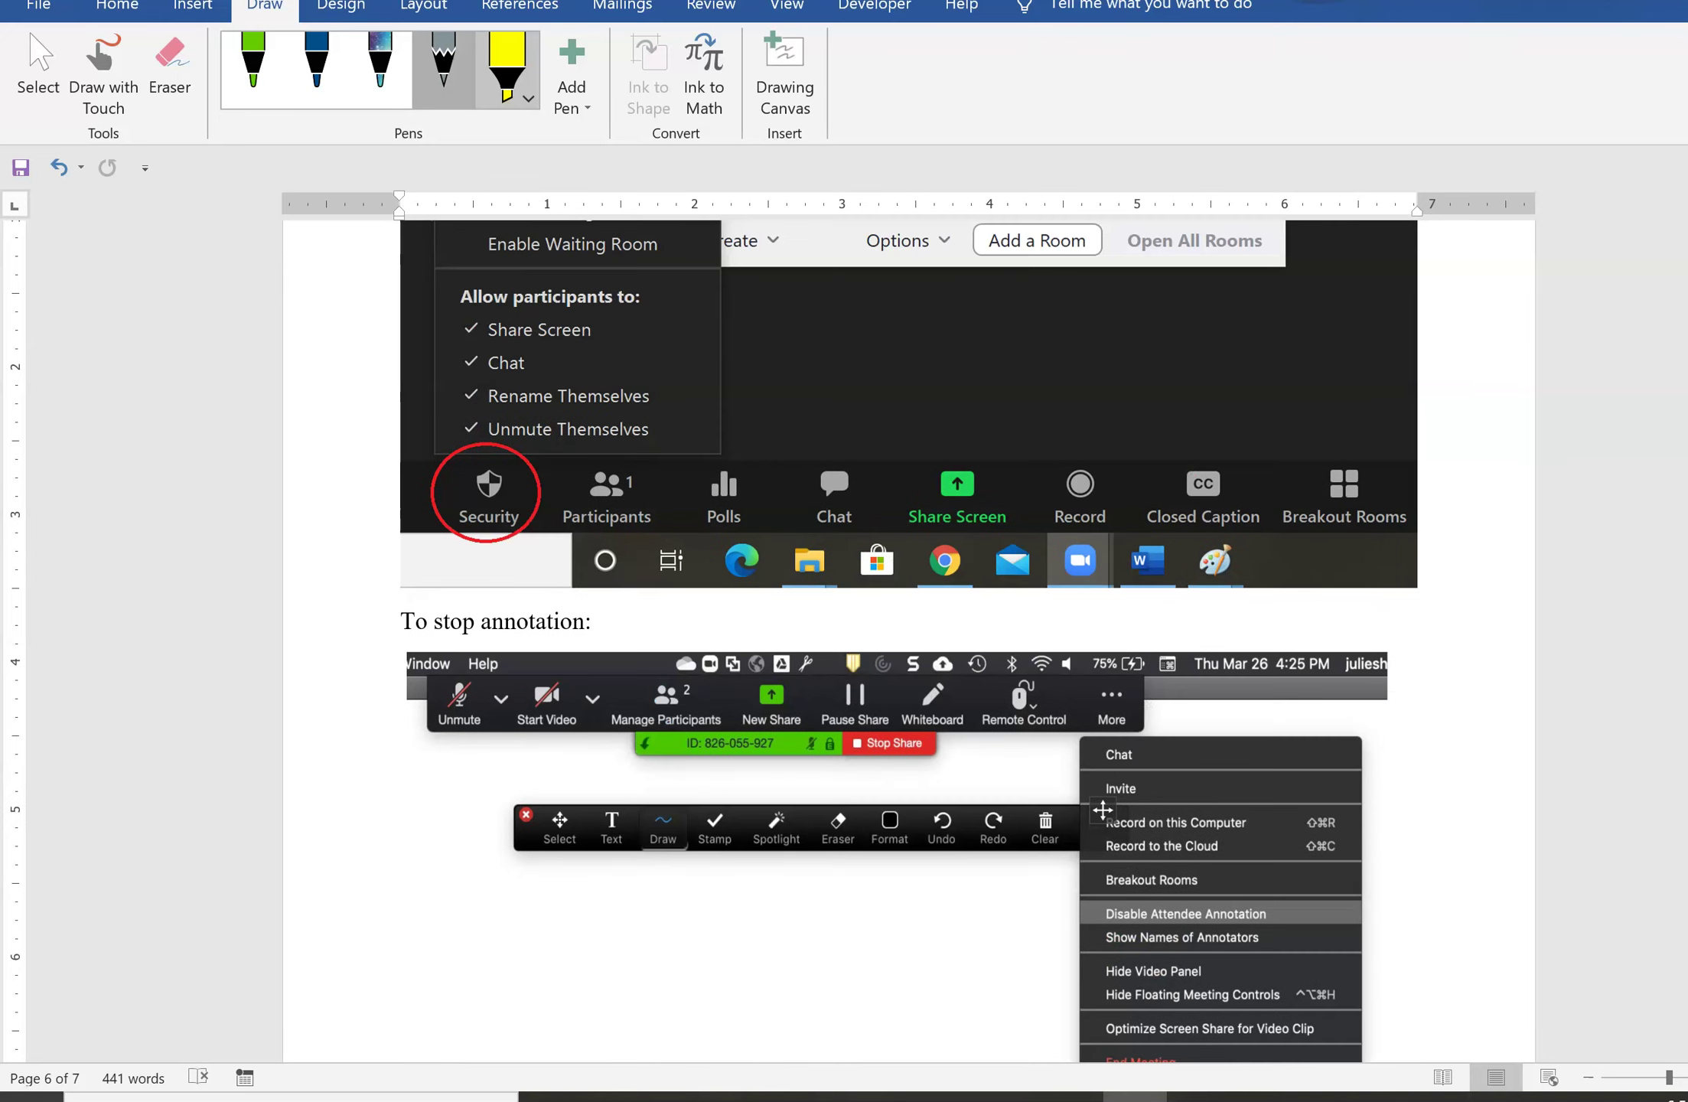